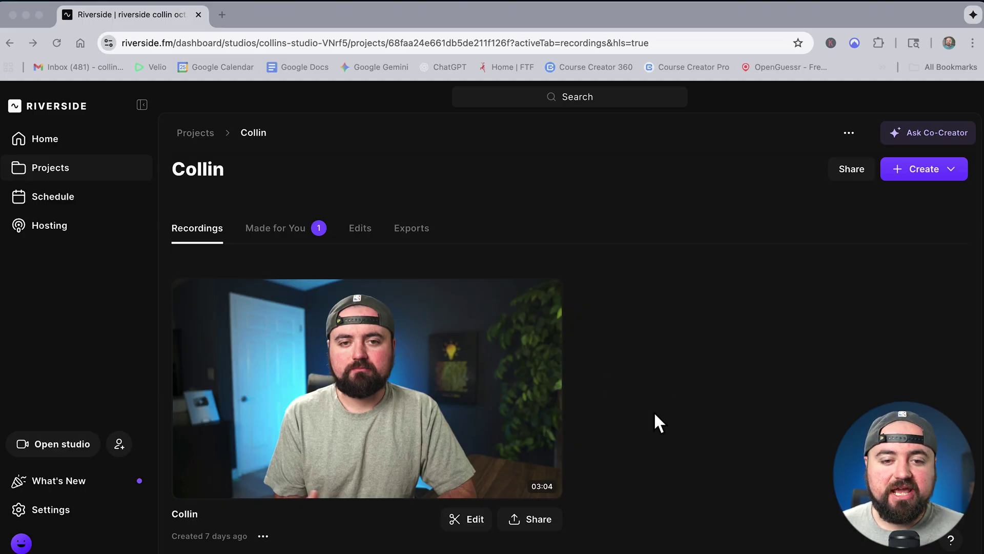
Open the 03:04 recording in the editor and bring up Co-Creator beside the transcript.
{"action": "left_click", "coordinate": [468, 518]}
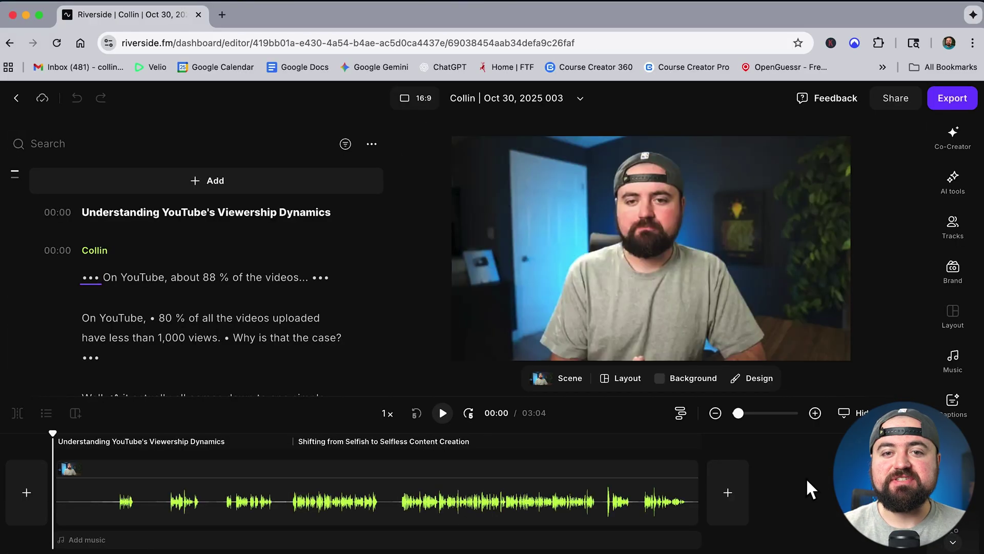
{"action": "left_click", "coordinate": [953, 145]}
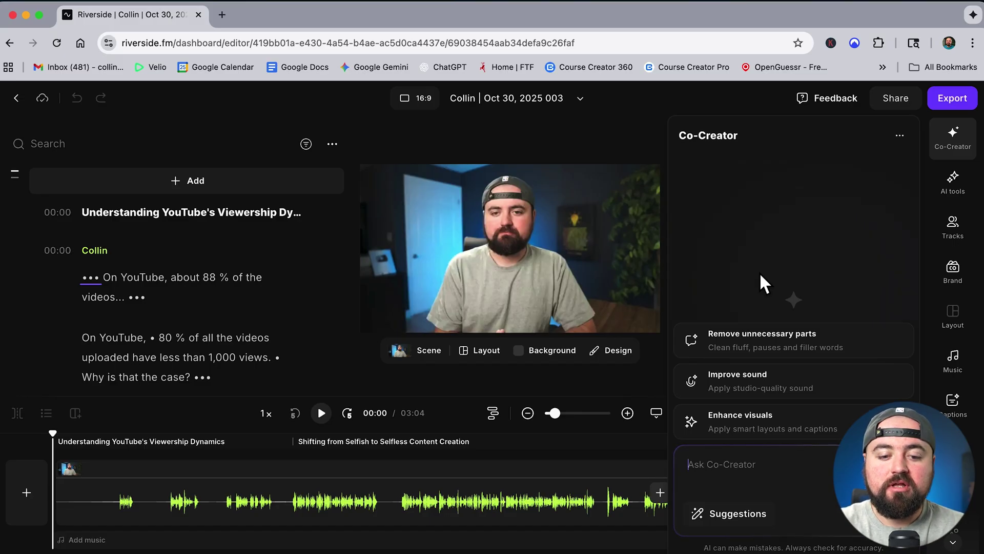
Ask Co-Creator to 'remove bad takes' and apply its 00:19–00:22 cut, bringing the video to 03:00.
{"action": "type", "text": "remove"}
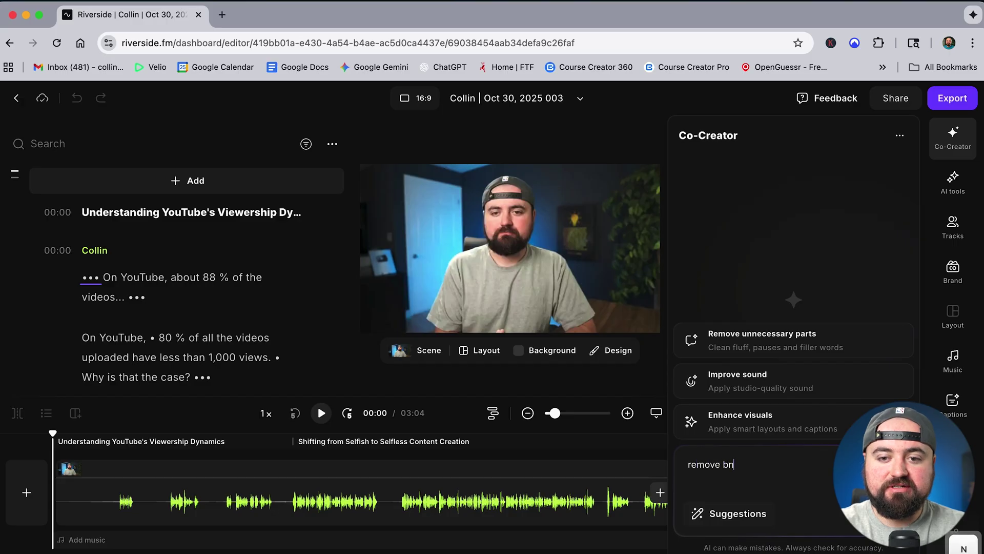
{"action": "type", "text": " bn"}
{"action": "key", "text": "BackSpace"}
{"action": "type", "text": "ad takes"}
{"action": "key", "text": "Return"}
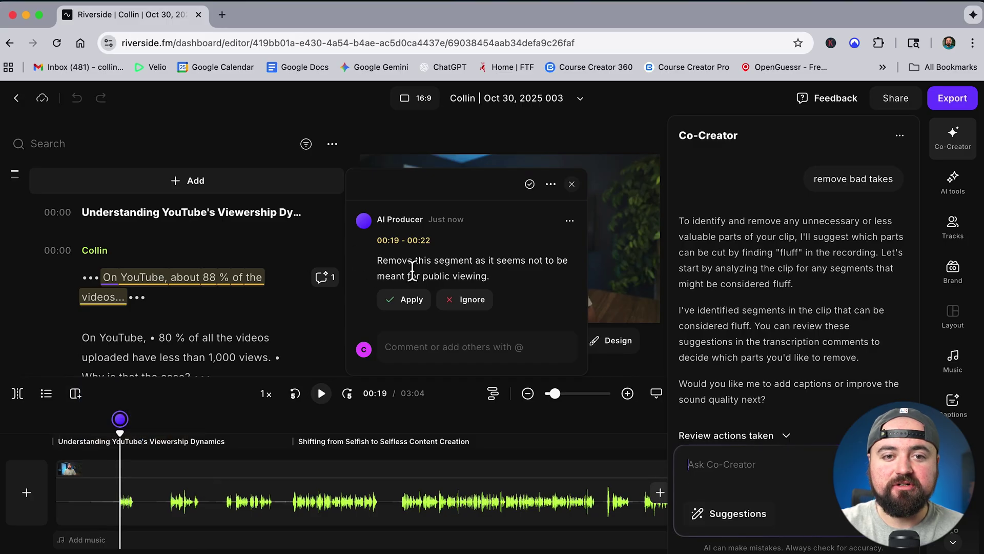
{"action": "left_click", "coordinate": [389, 300]}
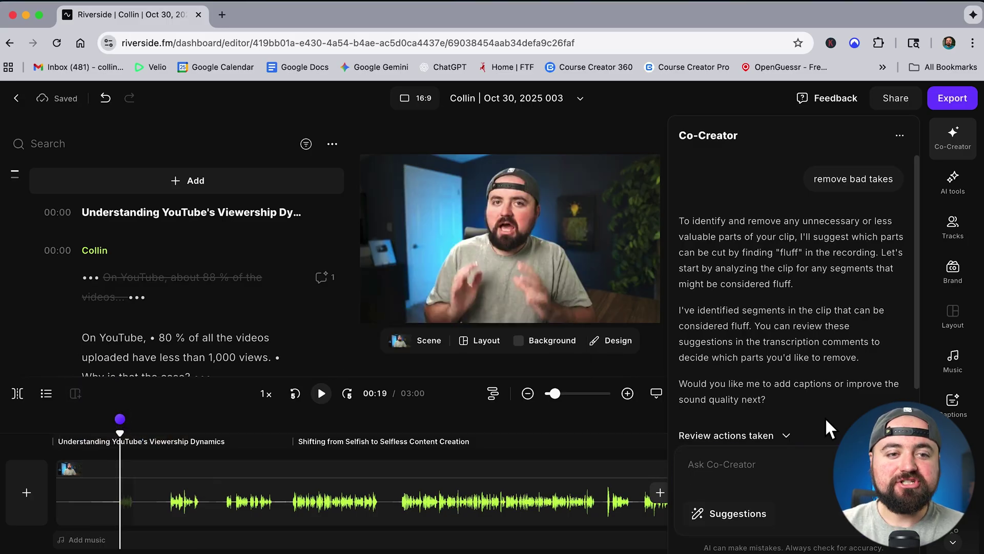
{"action": "scroll", "coordinate": [161, 296], "scroll_direction": "down", "scroll_amount": 3}
{"action": "scroll", "coordinate": [161, 296], "scroll_direction": "down", "scroll_amount": 10}
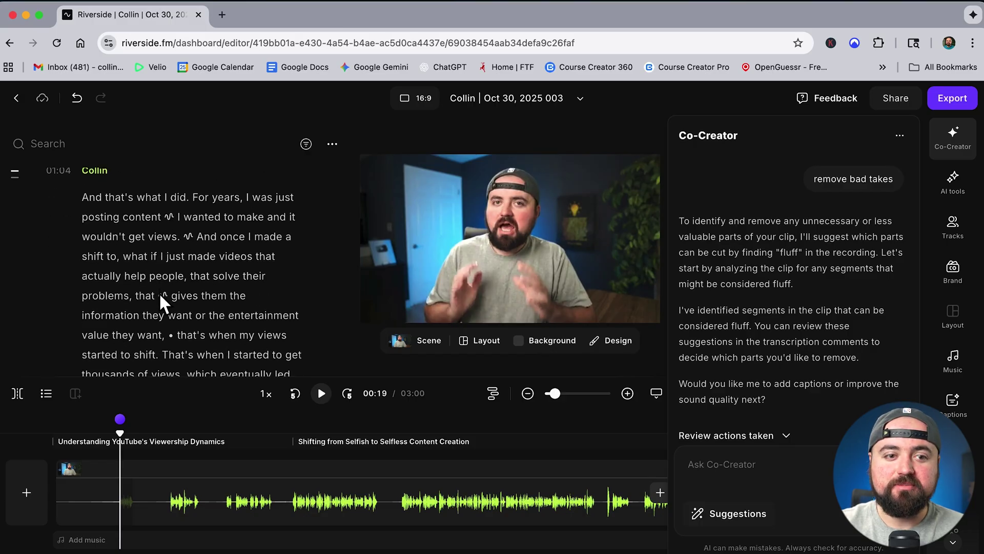
{"action": "scroll", "coordinate": [161, 296], "scroll_direction": "up", "scroll_amount": 8}
{"action": "scroll", "coordinate": [159, 292], "scroll_direction": "up", "scroll_amount": 2}
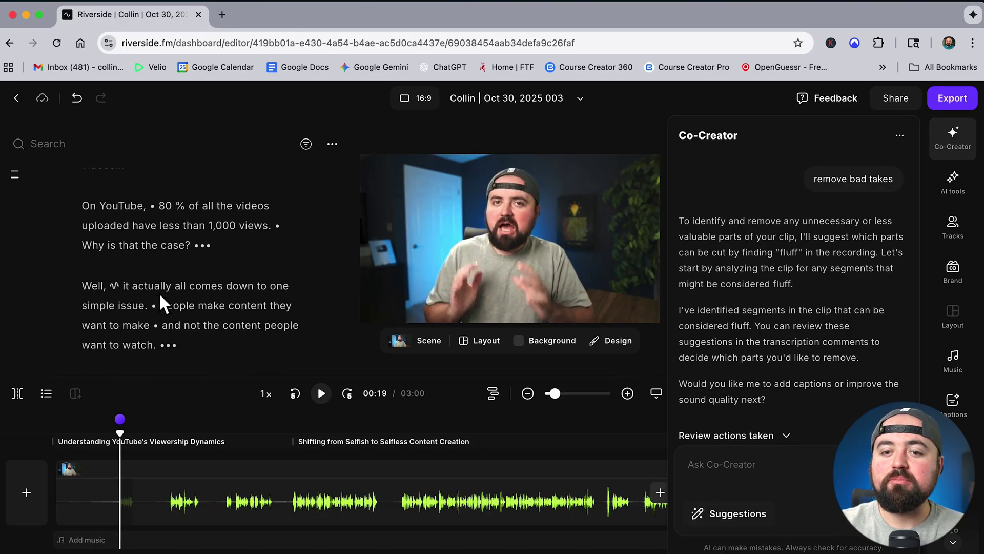
{"action": "left_click", "coordinate": [750, 467]}
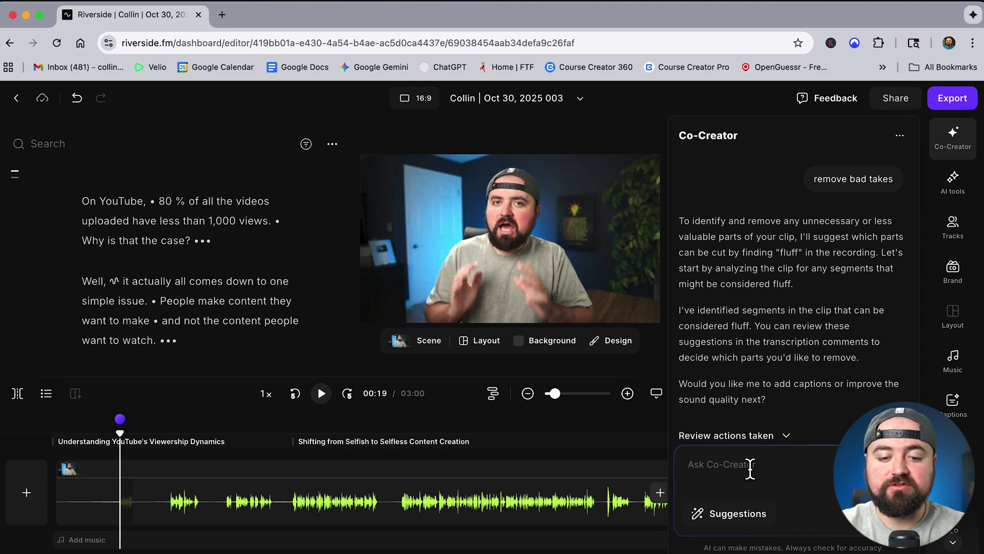
Send Co-Creator a remove-silences request, cutting 8 pauses so the video runs 01:54.
{"action": "type", "text": "remove silences"}
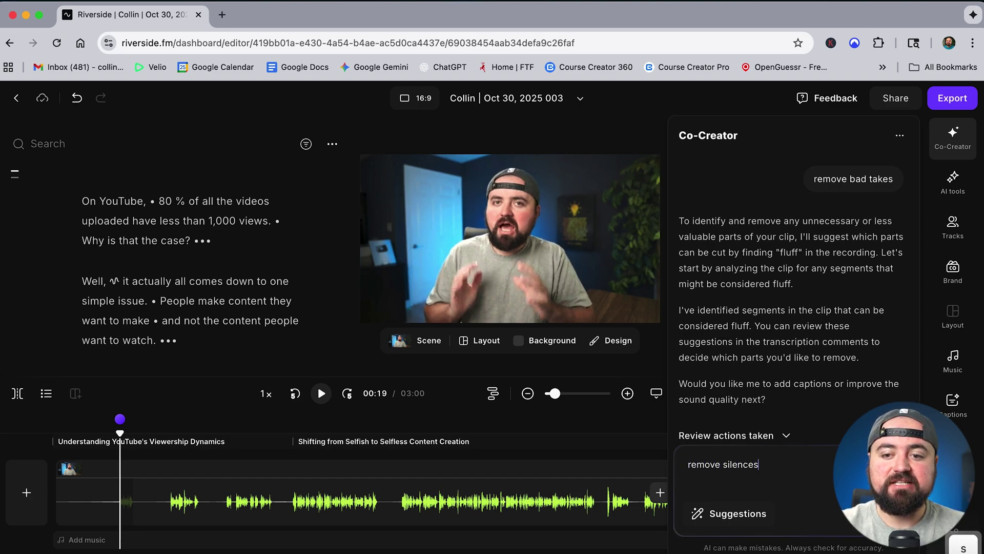
{"action": "key", "text": "Return"}
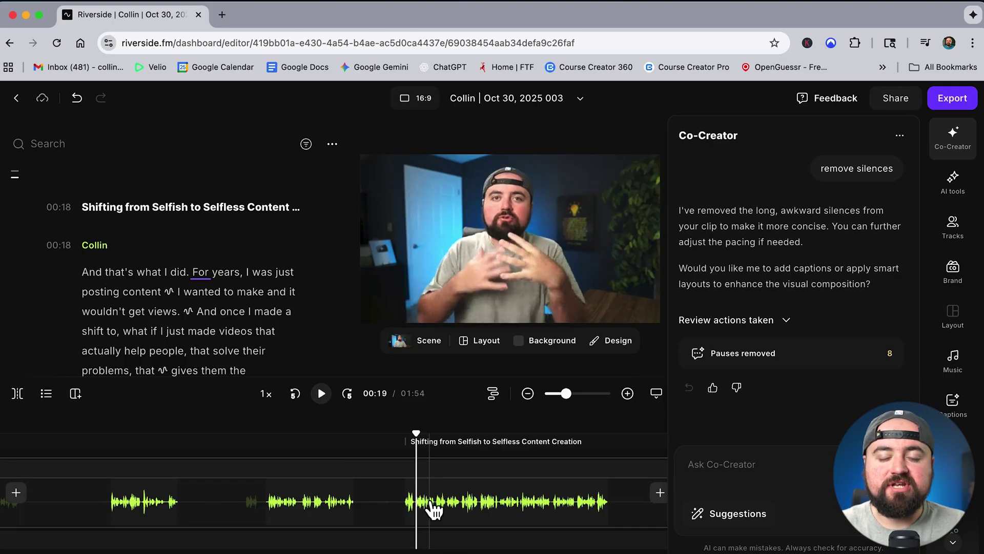
{"action": "left_click", "coordinate": [725, 518]}
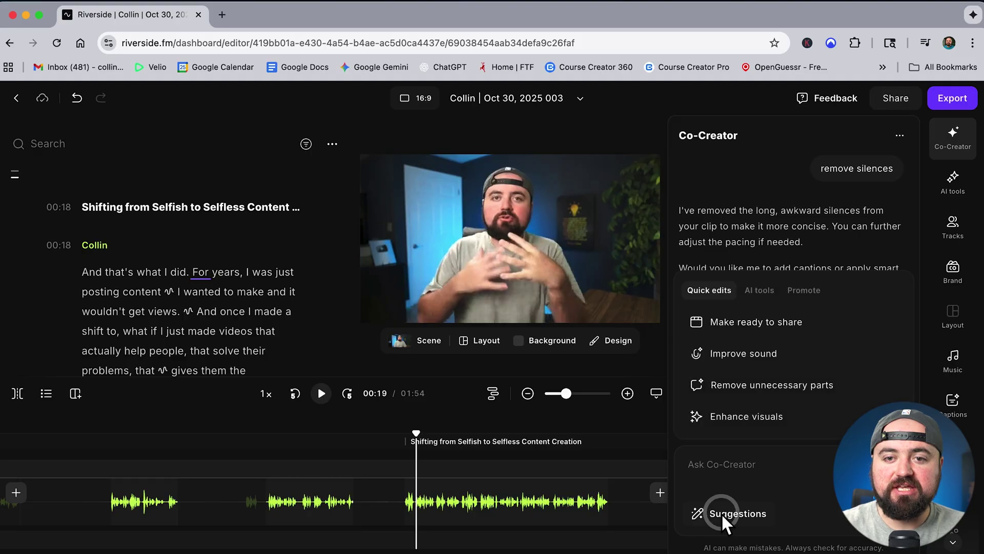
Apply Improve sound so Magic Audio enhances the audio, then check the AI tools list.
{"action": "left_click", "coordinate": [743, 362]}
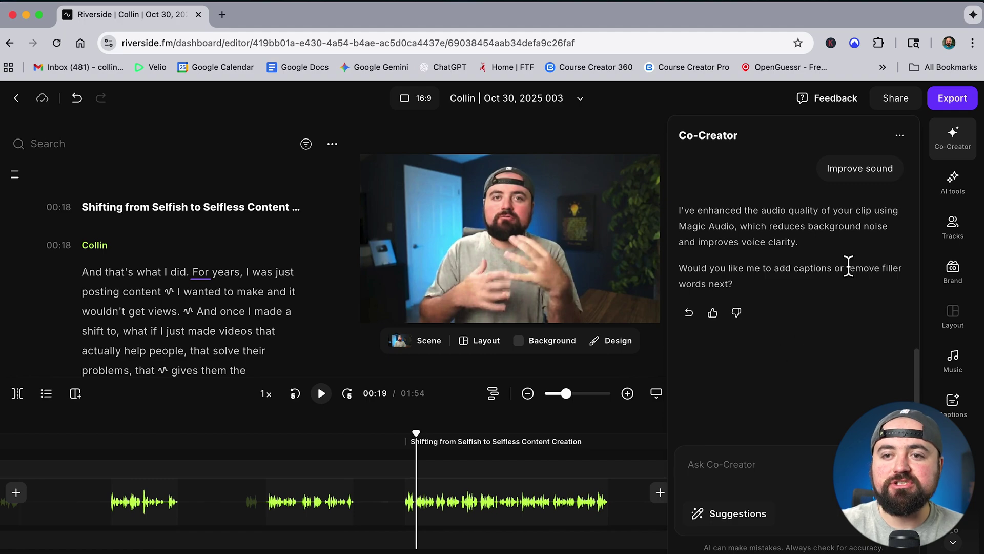
{"action": "left_click", "coordinate": [958, 191]}
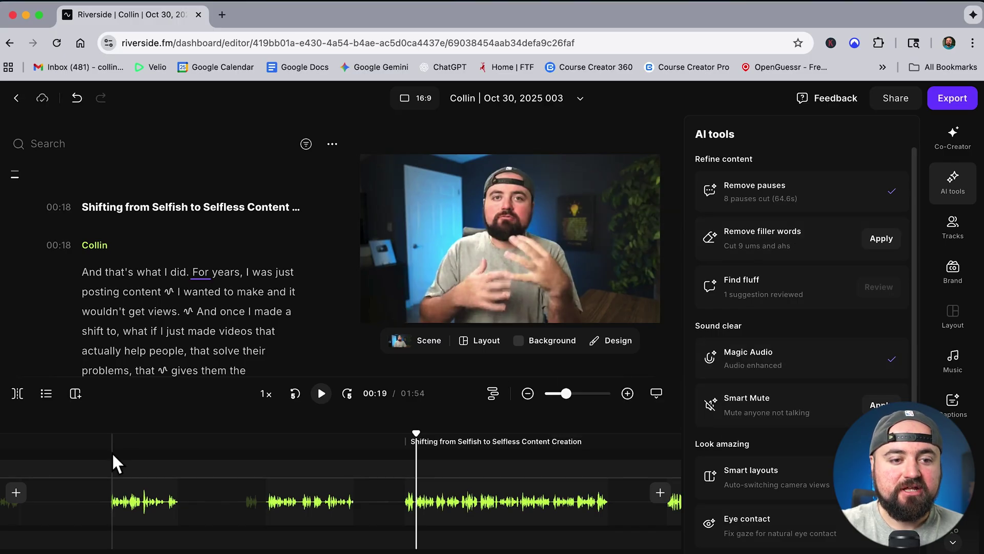
Play the trimmed opening from the word 'On', then review the Magic Audio enhancement settings.
{"action": "scroll", "coordinate": [120, 290], "scroll_direction": "up", "scroll_amount": 5}
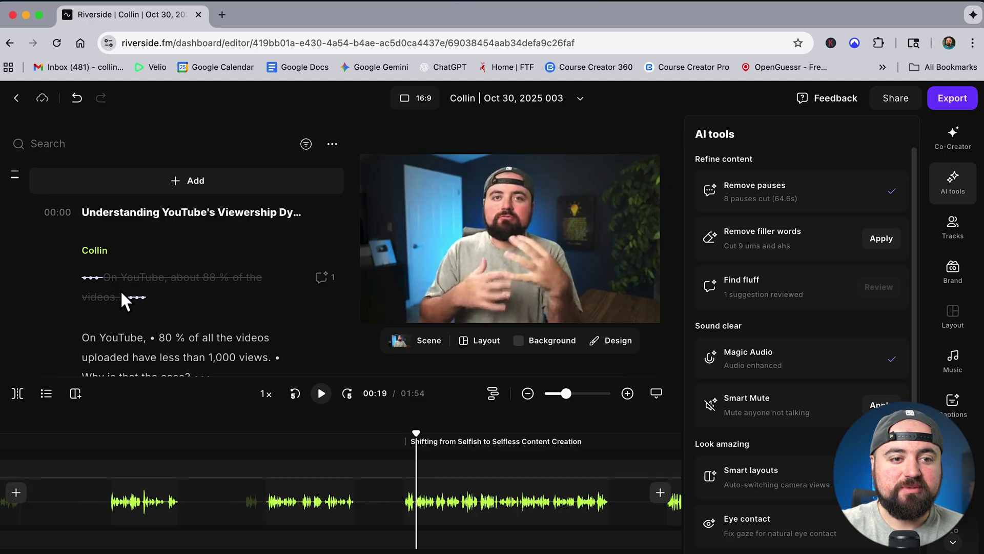
{"action": "left_click", "coordinate": [89, 332]}
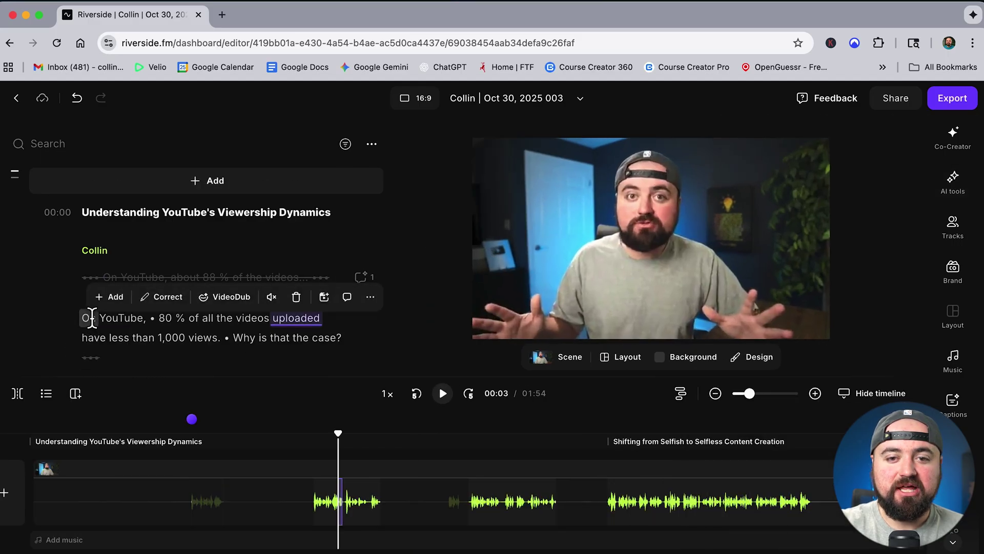
{"action": "left_click", "coordinate": [440, 394]}
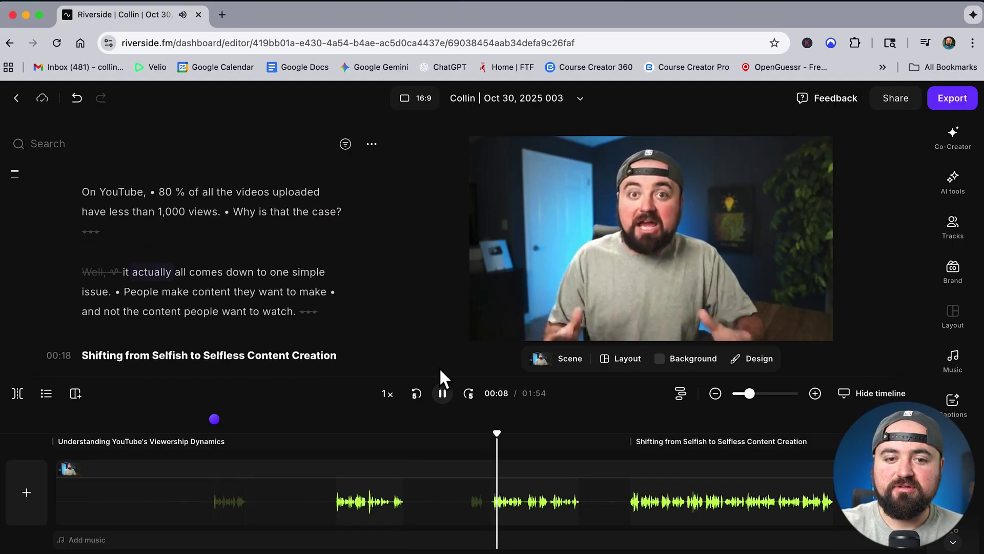
{"action": "left_click", "coordinate": [443, 397]}
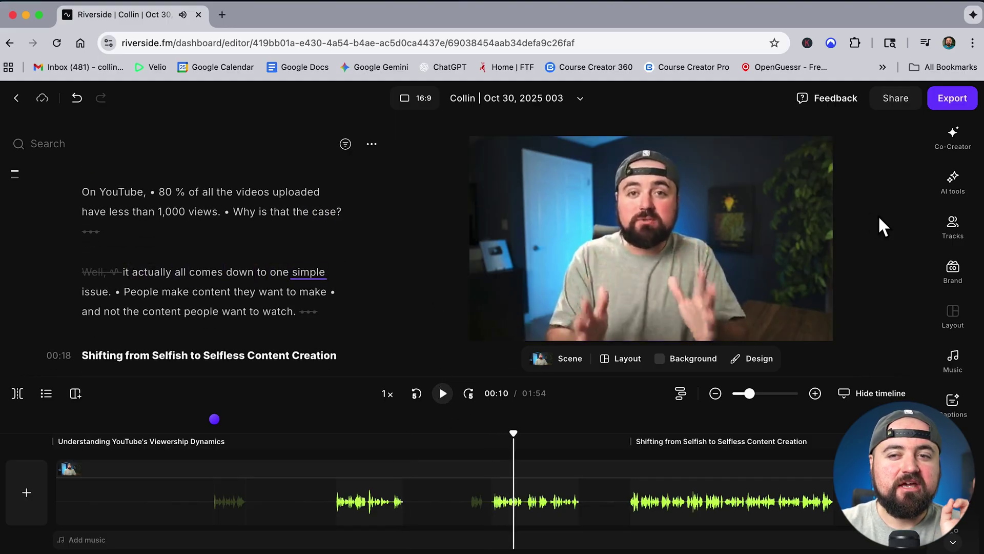
{"action": "left_click", "coordinate": [953, 193]}
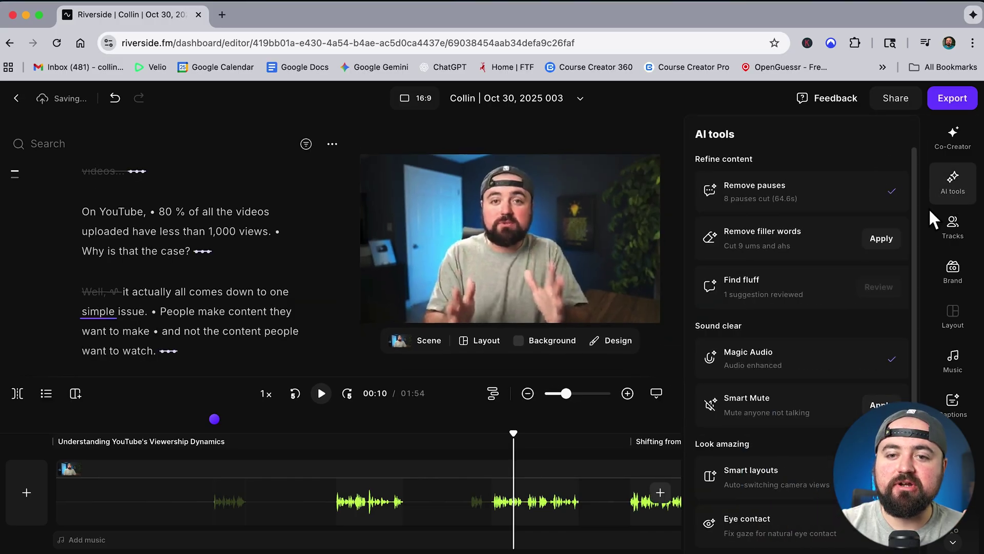
{"action": "left_click", "coordinate": [788, 365]}
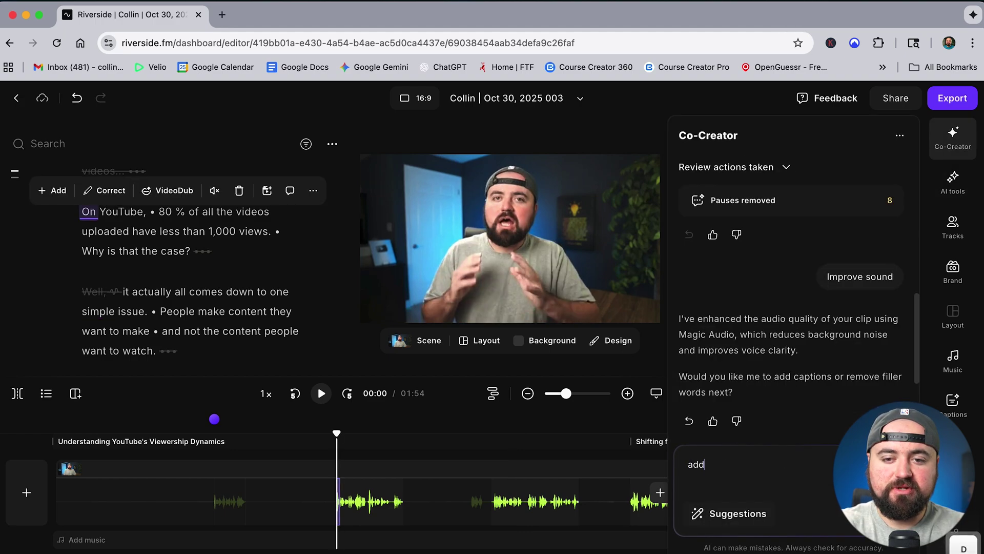
Ask Co-Creator to add captions in a professional style.
{"action": "type", "text": "ns"}
{"action": "key", "text": "Return"}
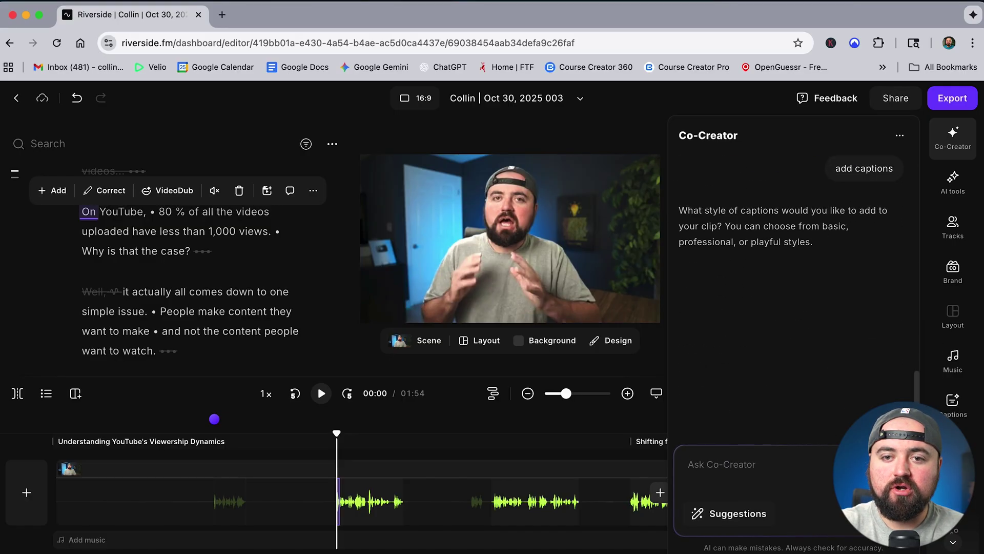
{"action": "type", "text": "professional"}
{"action": "key", "text": "Return"}
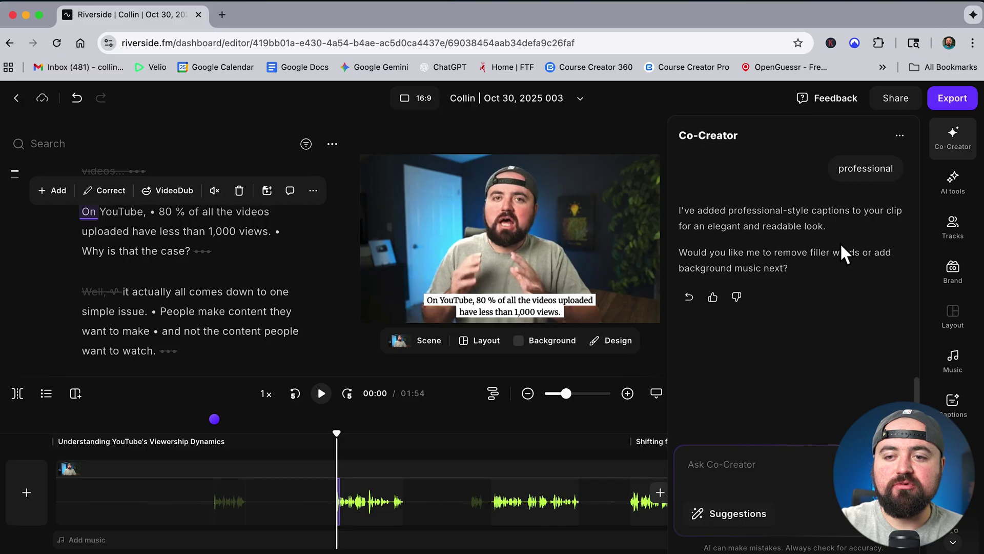
Apply the uppercase green-highlight caption preset, preview it, and return playback to the start.
{"action": "left_click", "coordinate": [954, 418]}
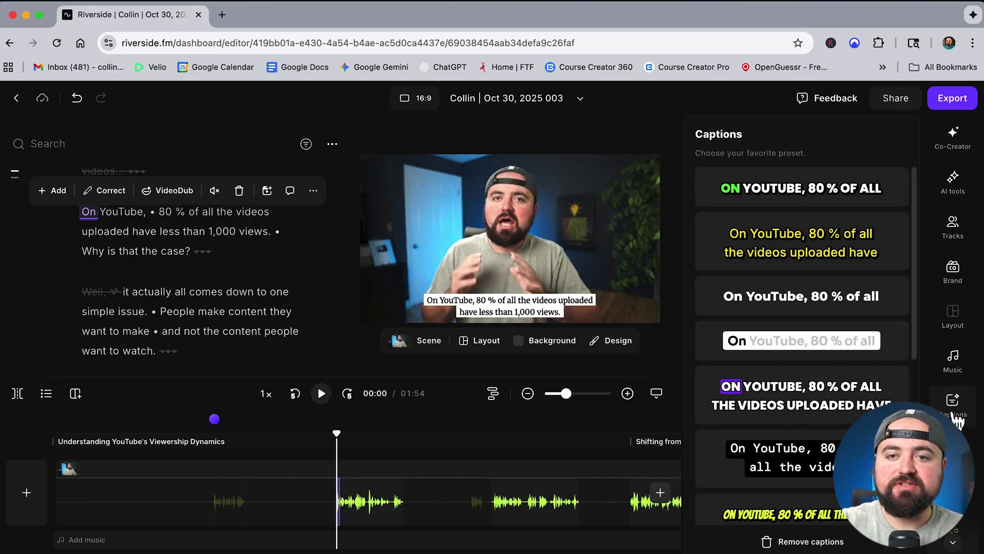
{"action": "left_click", "coordinate": [740, 192]}
{"action": "left_click", "coordinate": [743, 191]}
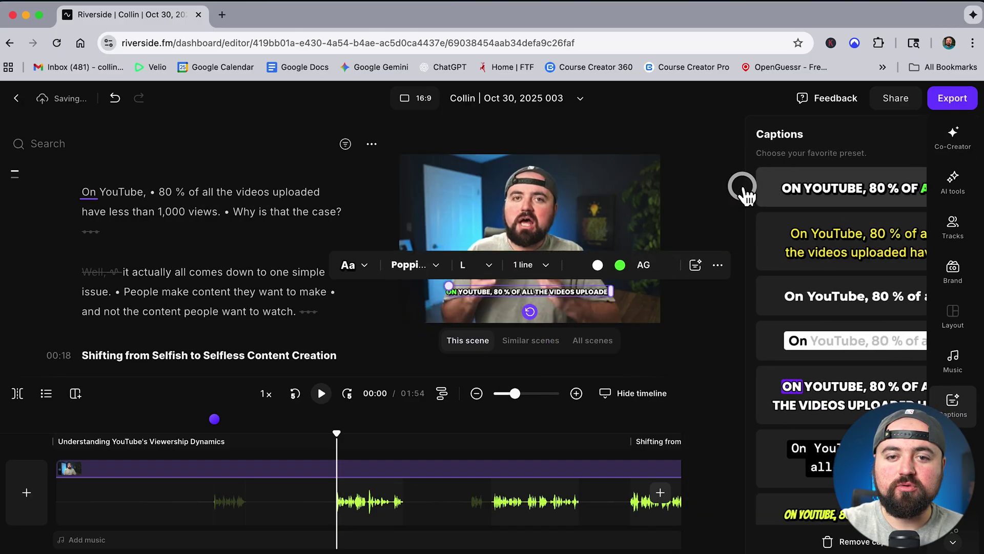
{"action": "left_click", "coordinate": [584, 403]}
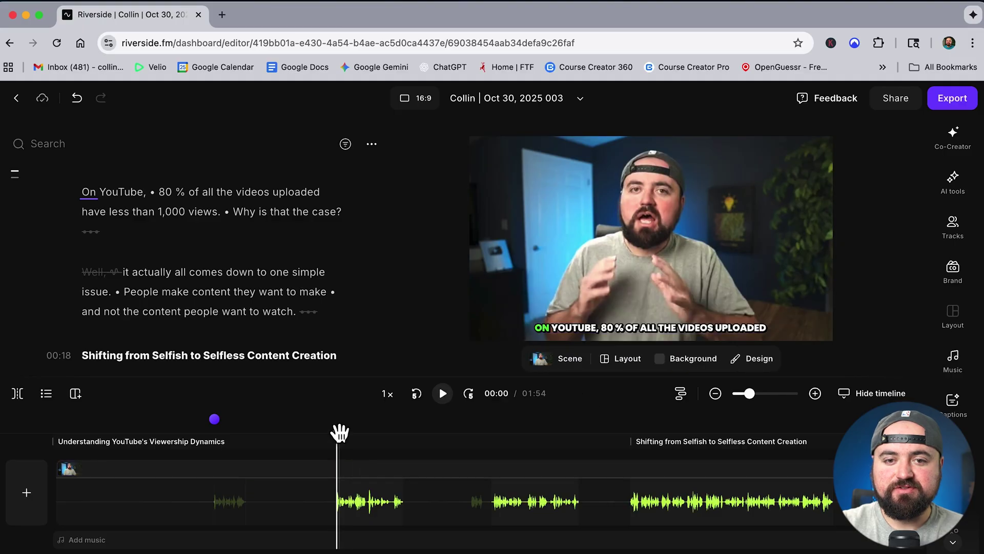
{"action": "left_click_drag", "start_coordinate": [339, 433], "coordinate": [385, 439]}
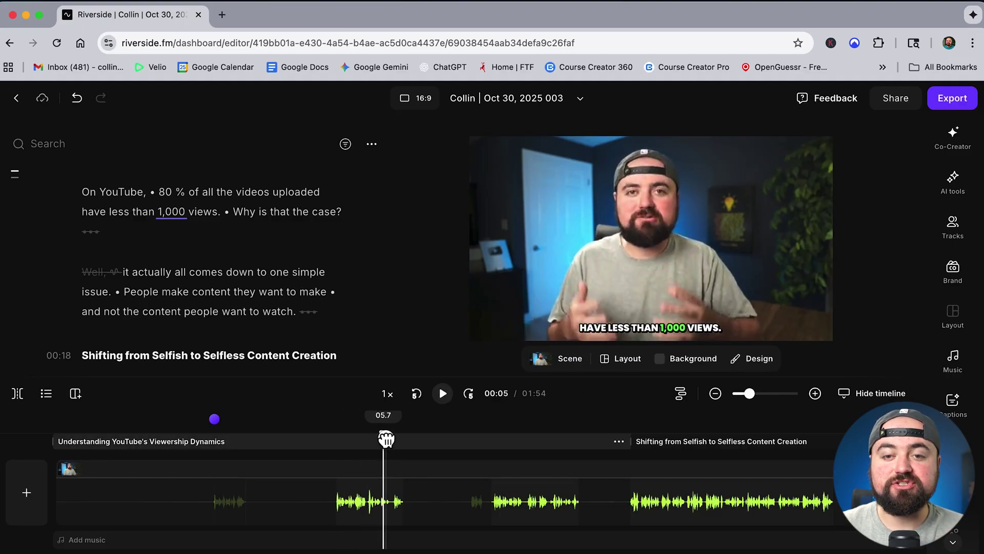
{"action": "left_click", "coordinate": [88, 192]}
{"action": "left_click", "coordinate": [963, 135]}
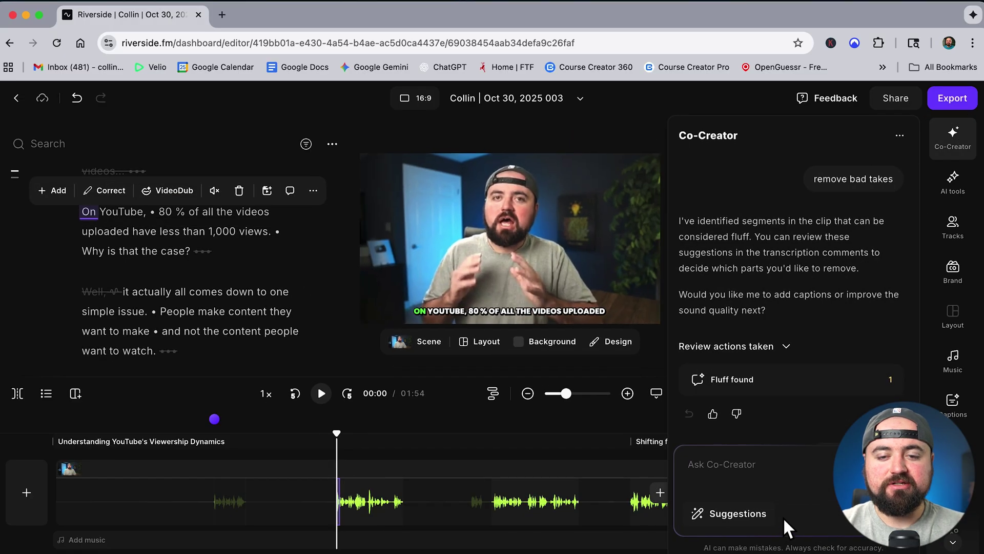
Ask Co-Creator for deep-thinking music, adding Greyleaf Willow at volume 0.6 with 3-second fades.
{"action": "type", "text": "add"}
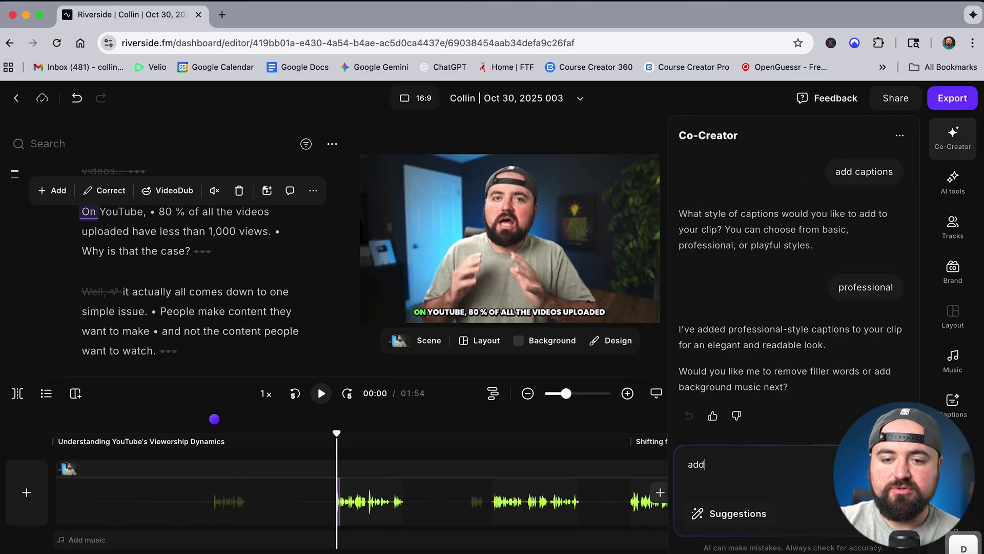
{"action": "type", "text": " music thats d"}
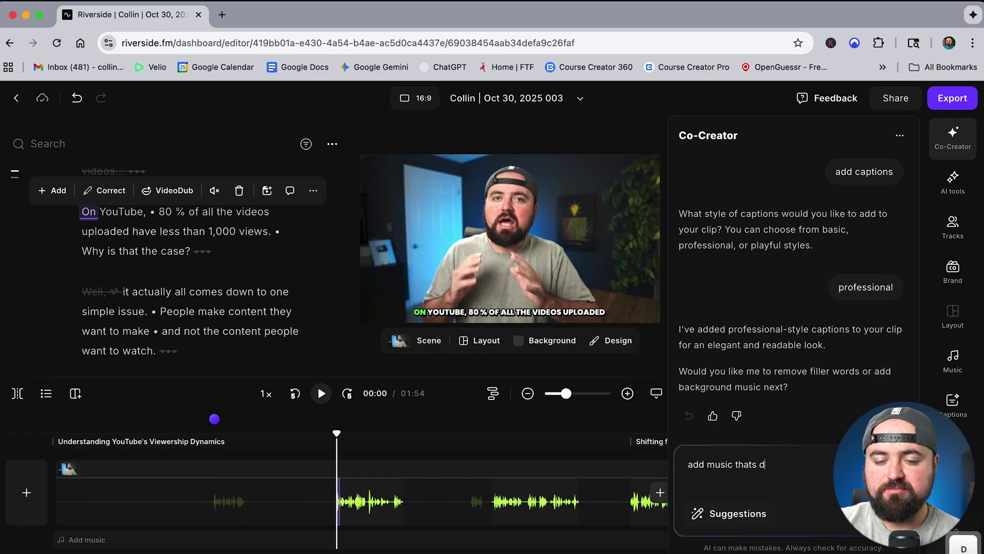
{"action": "type", "text": "eep thinn"}
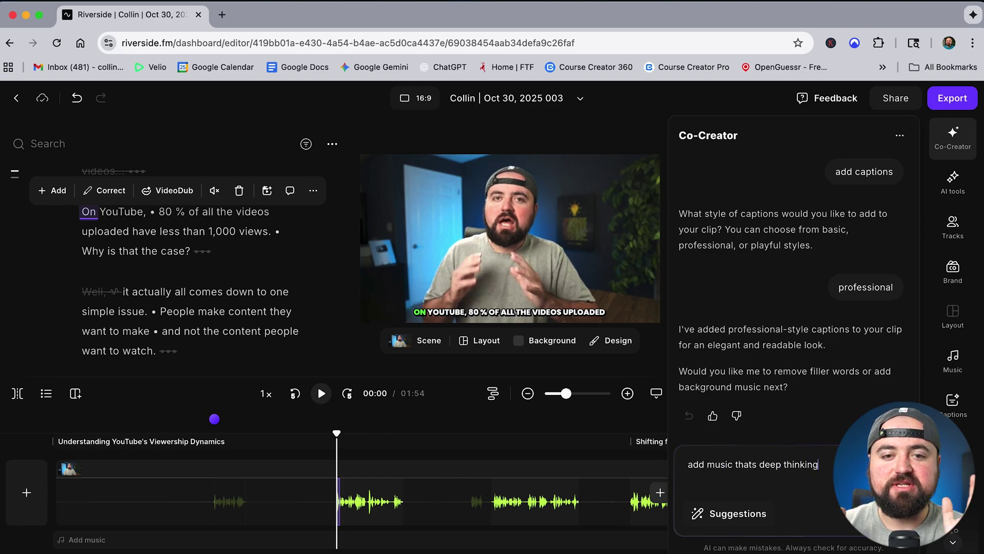
{"action": "key", "text": "Return"}
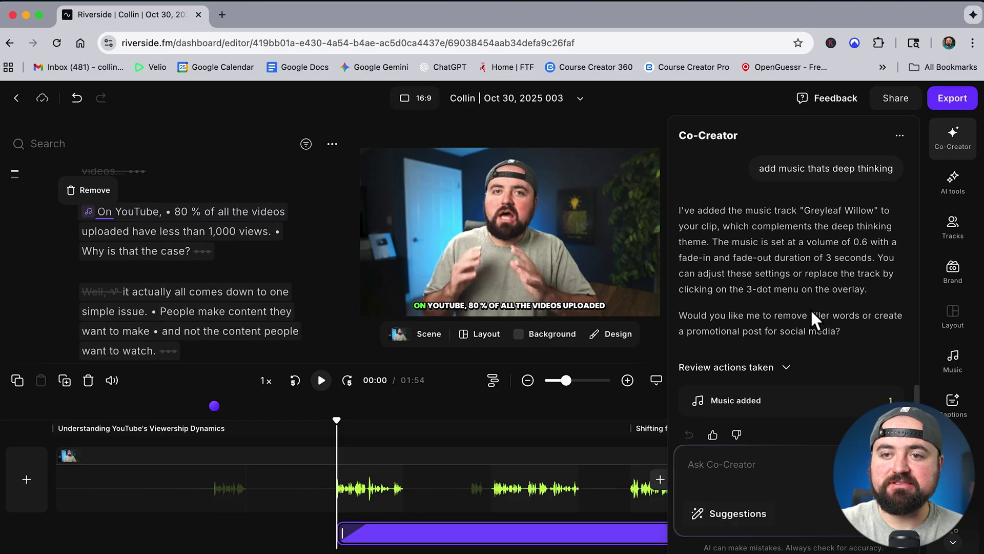
{"action": "left_click", "coordinate": [957, 137]}
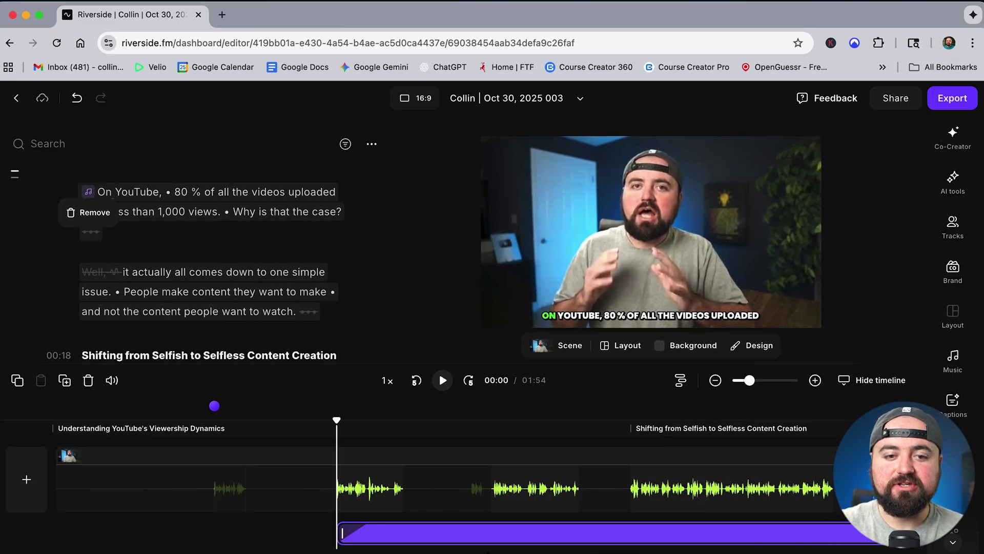
Preview the edit with Greyleaf Willow playing, then swap the track for 'Calm and Collected'.
{"action": "left_click", "coordinate": [442, 382]}
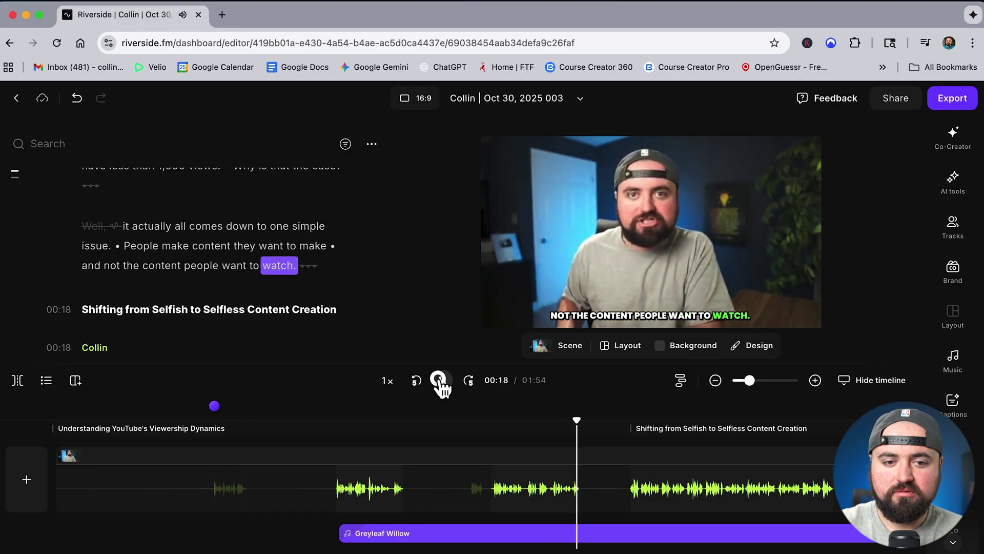
{"action": "left_click", "coordinate": [483, 533]}
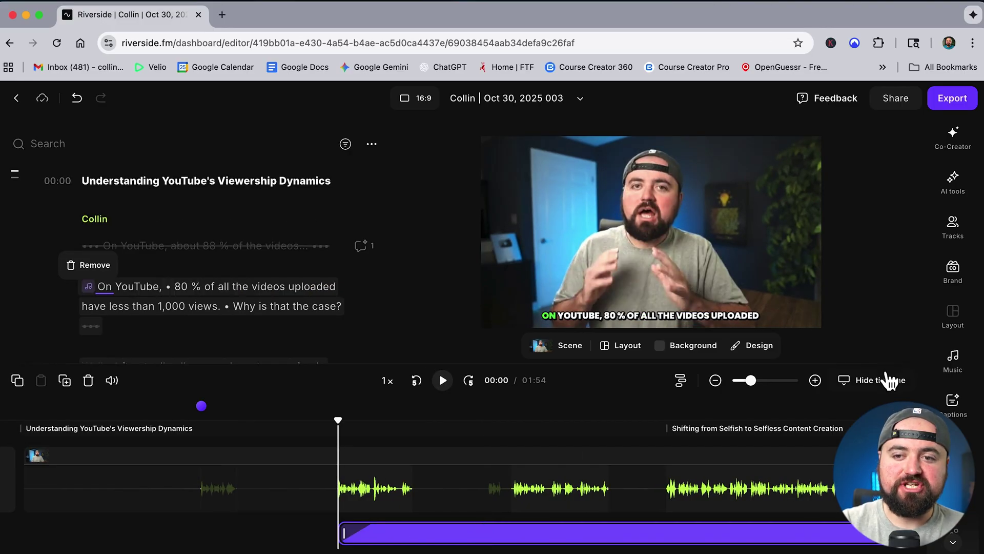
{"action": "left_click", "coordinate": [954, 360]}
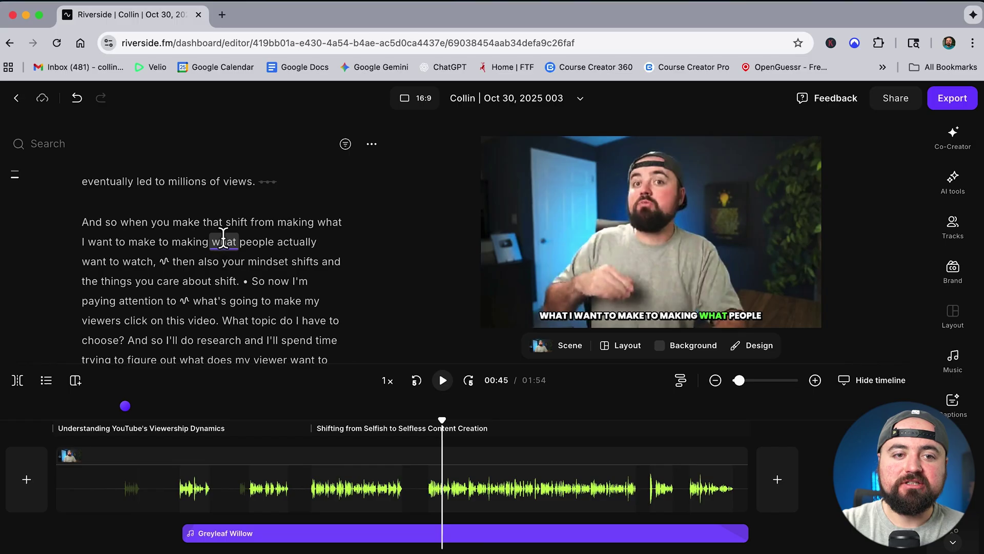
{"action": "left_click", "coordinate": [953, 136]}
Ask Co-Creator for B-roll of someone watching TV, adding a 22-second clip near 00:45.
{"action": "left_click", "coordinate": [728, 468]}
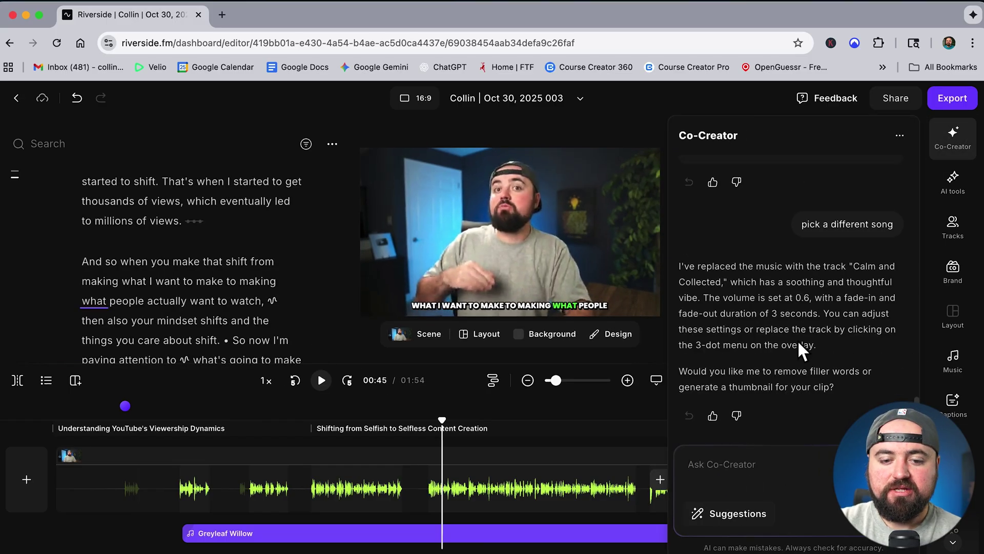
{"action": "type", "text": "add b roll of "}
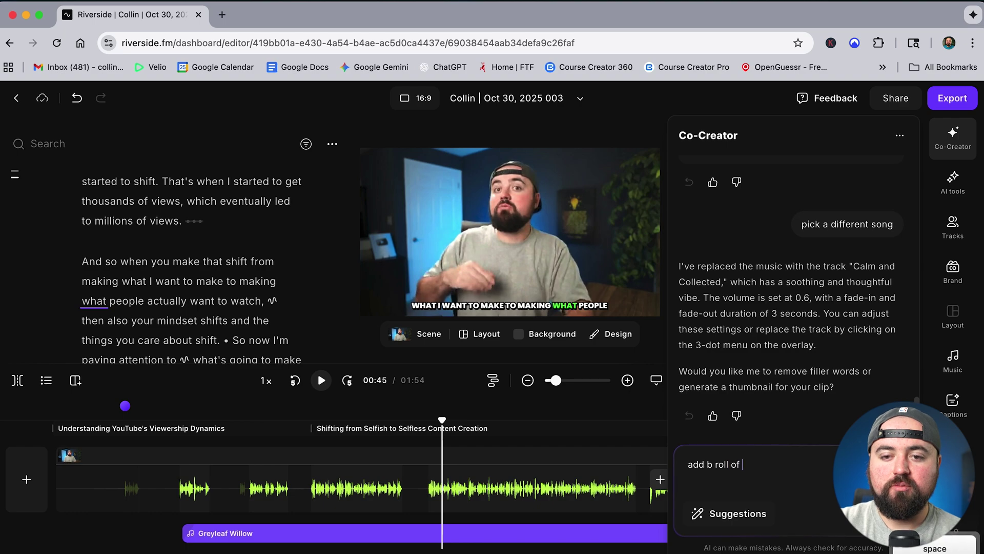
{"action": "type", "text": "someone watching"}
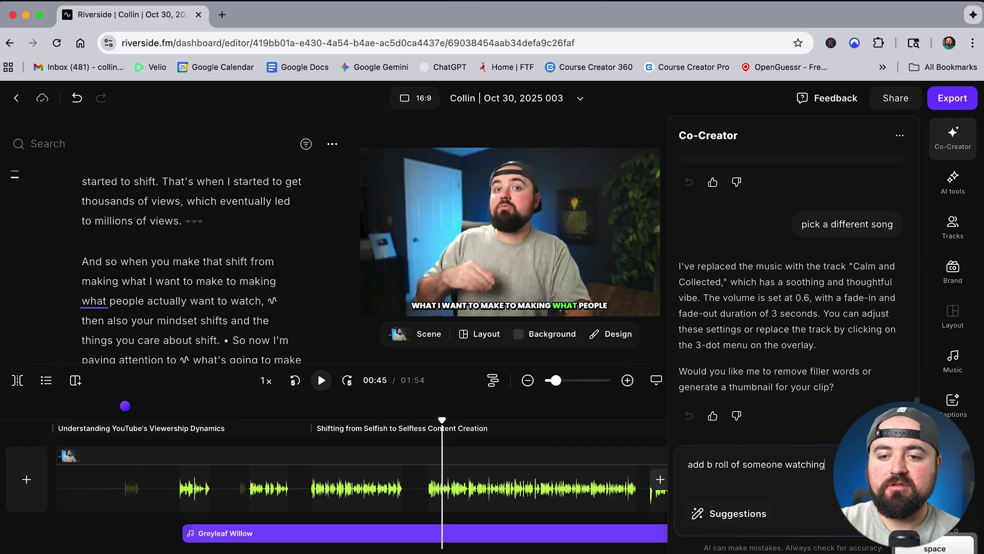
{"action": "type", "text": " scrol"}
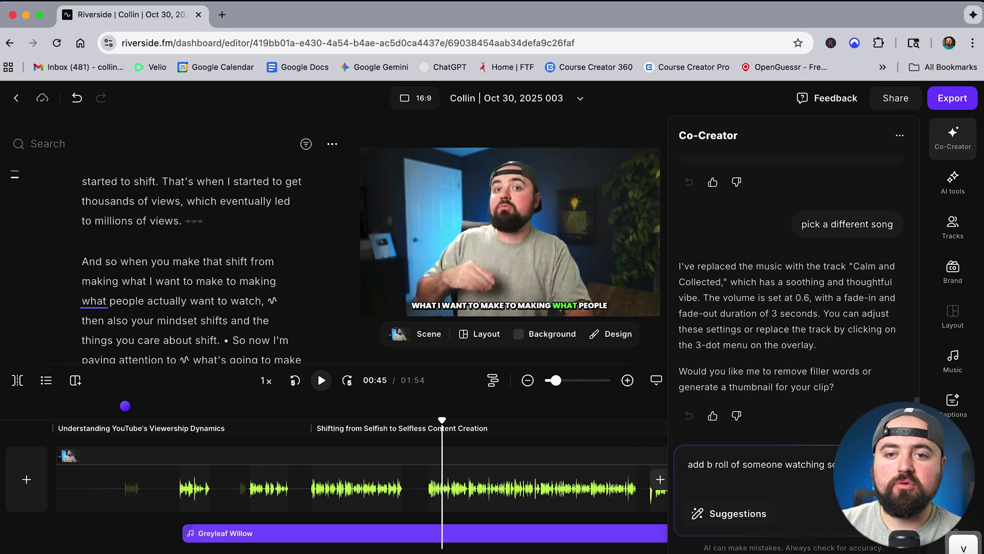
{"action": "key", "text": "Return"}
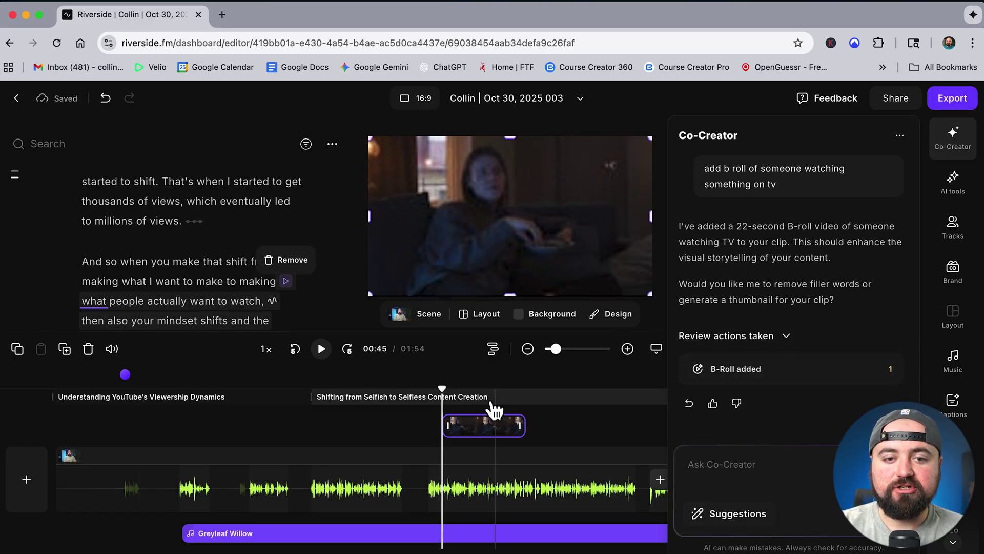
Trim the TV-watching B-roll to about 6.6 seconds and play back from 00:43 to check it.
{"action": "left_click", "coordinate": [470, 417]}
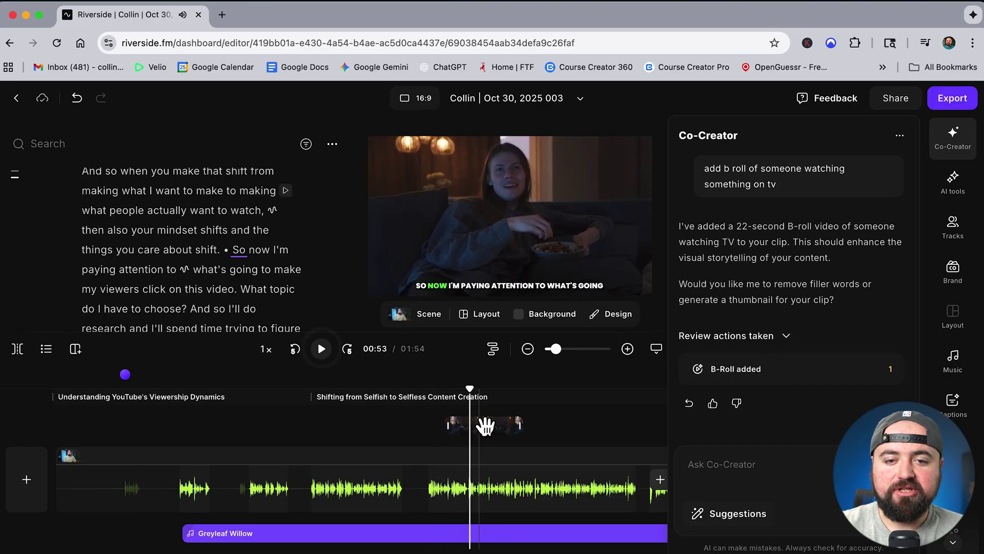
{"action": "left_click", "coordinate": [515, 426]}
{"action": "left_click_drag", "start_coordinate": [521, 425], "coordinate": [461, 428]}
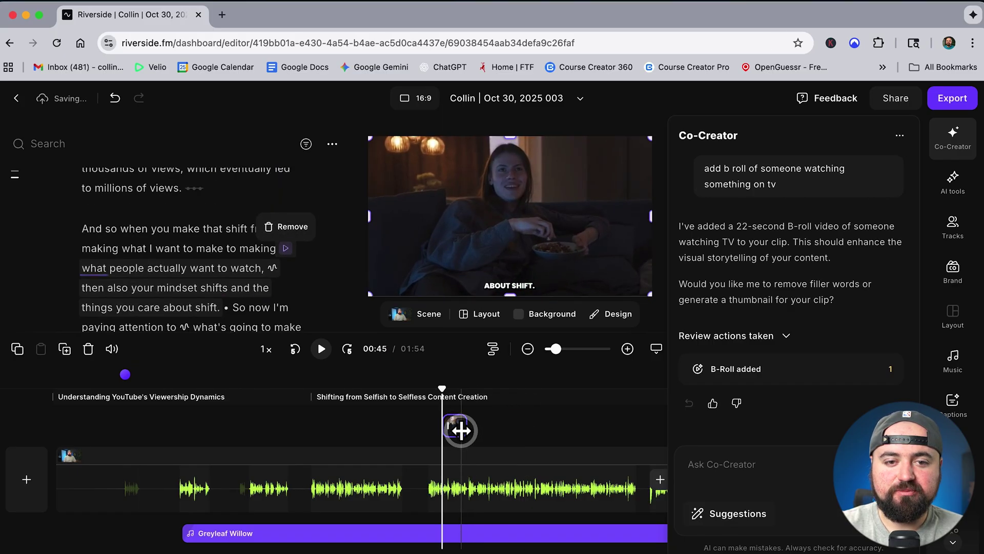
{"action": "left_click_drag", "start_coordinate": [466, 390], "coordinate": [434, 399]}
{"action": "left_click", "coordinate": [321, 349]}
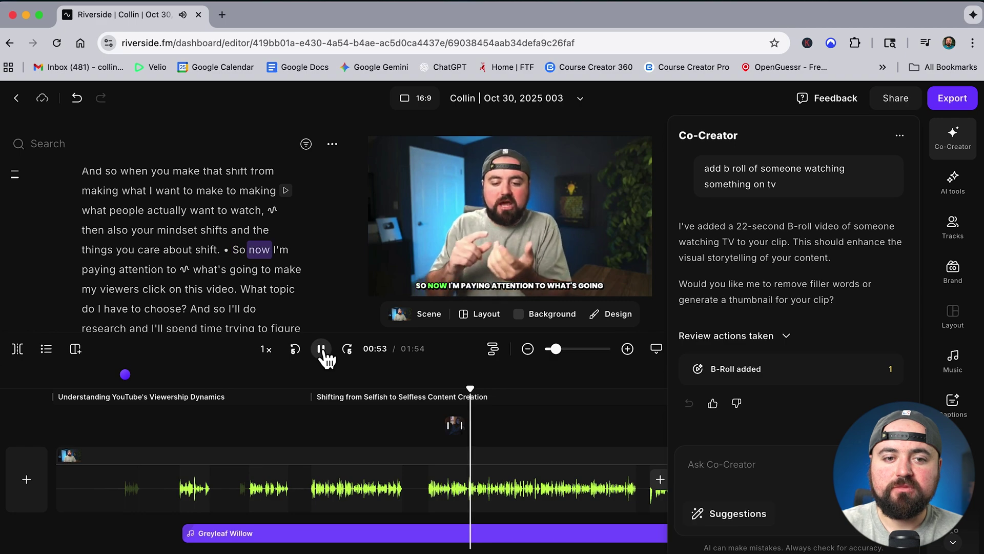
{"action": "left_click", "coordinate": [323, 351]}
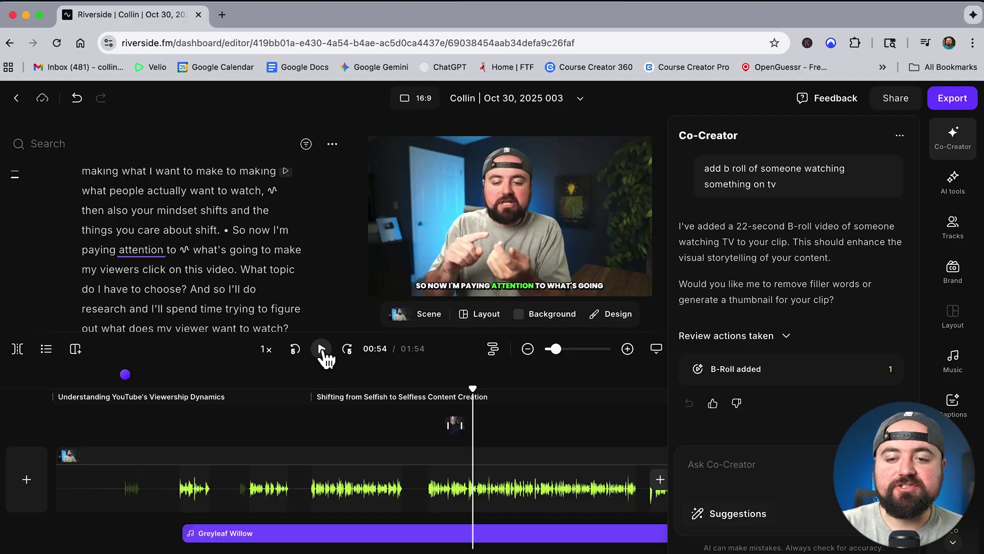
Show Co-Creator's Promote options for thumbnails, episode titles, descriptions, show notes, blog and social posts.
{"action": "left_click", "coordinate": [734, 517]}
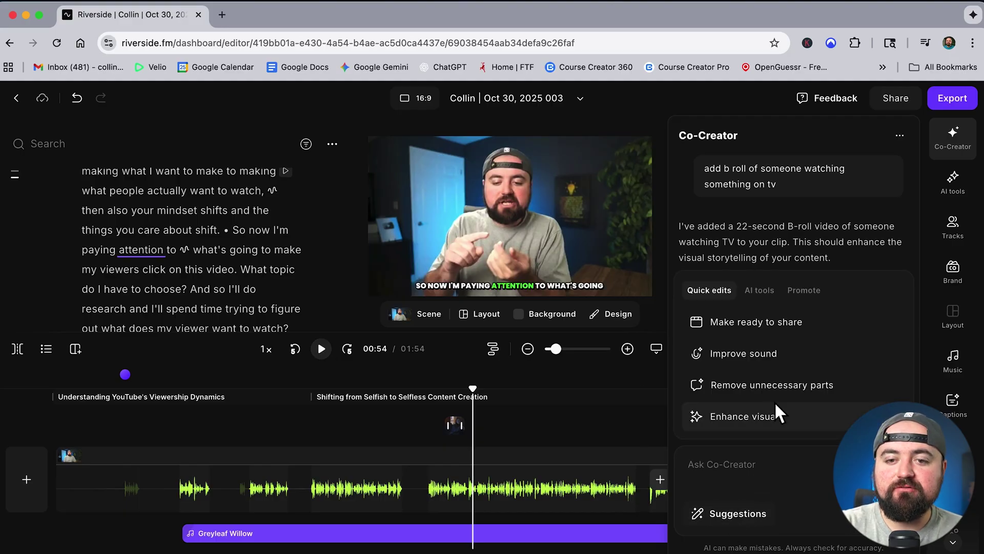
{"action": "left_click", "coordinate": [761, 291]}
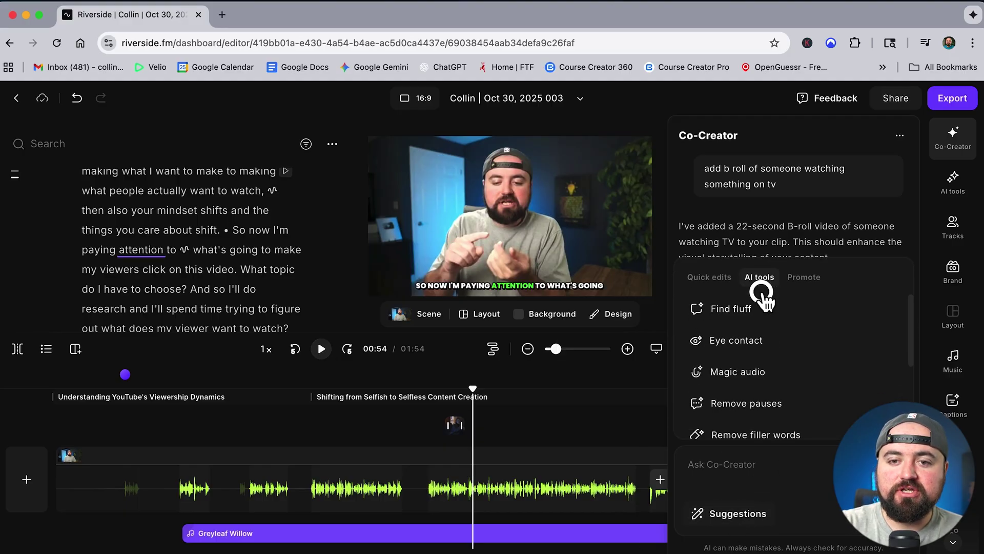
{"action": "scroll", "coordinate": [809, 387], "scroll_direction": "down", "scroll_amount": 5}
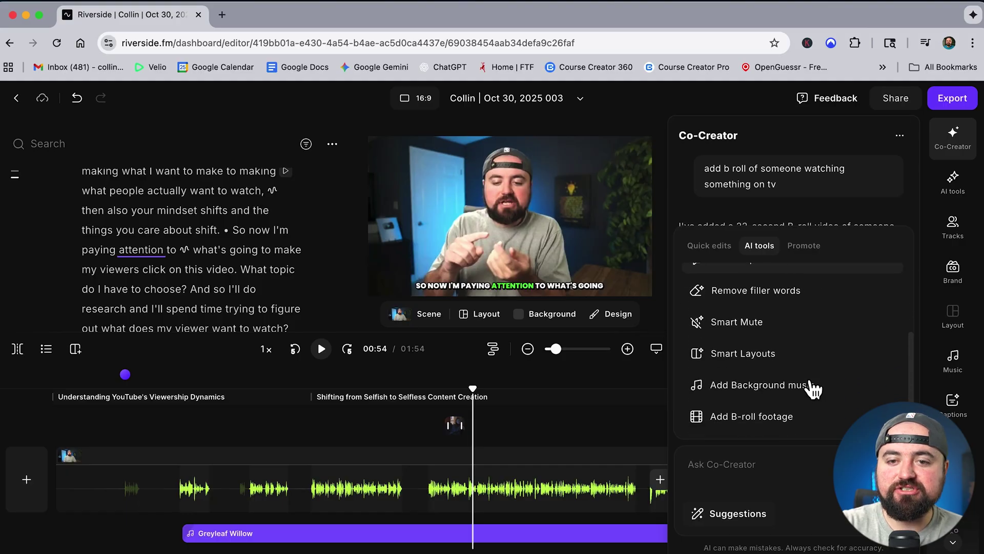
{"action": "scroll", "coordinate": [810, 375], "scroll_direction": "up", "scroll_amount": 3}
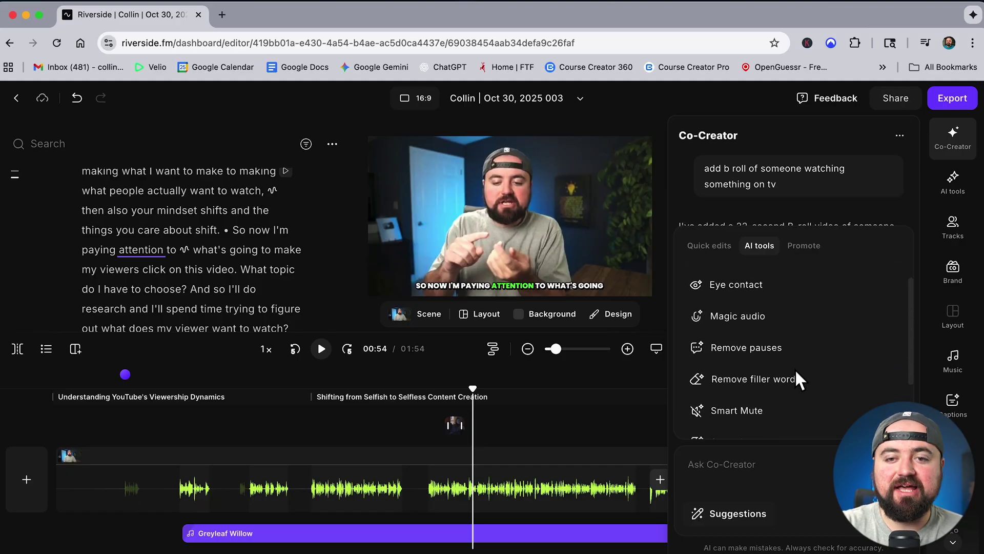
{"action": "scroll", "coordinate": [795, 368], "scroll_direction": "up", "scroll_amount": 1}
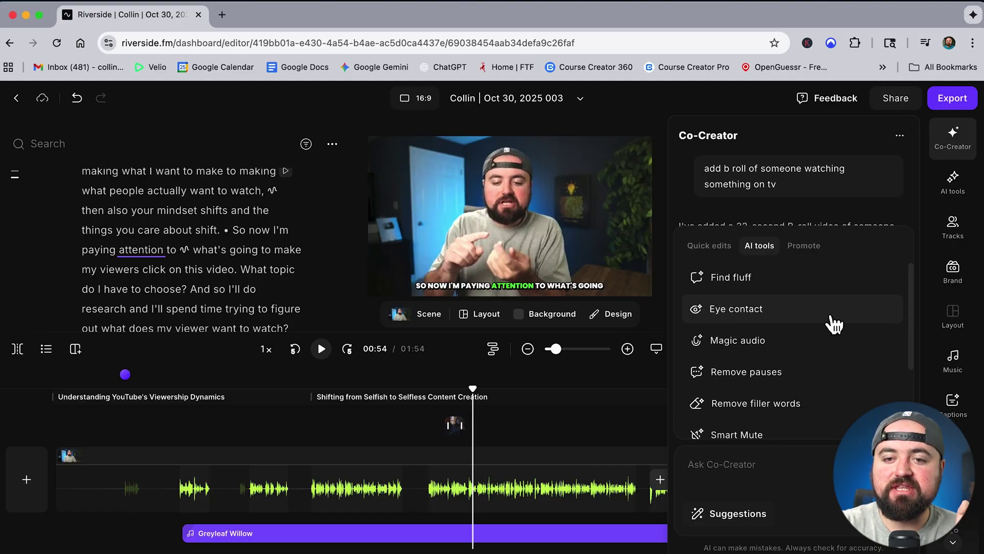
{"action": "scroll", "coordinate": [834, 323], "scroll_direction": "down", "scroll_amount": 3}
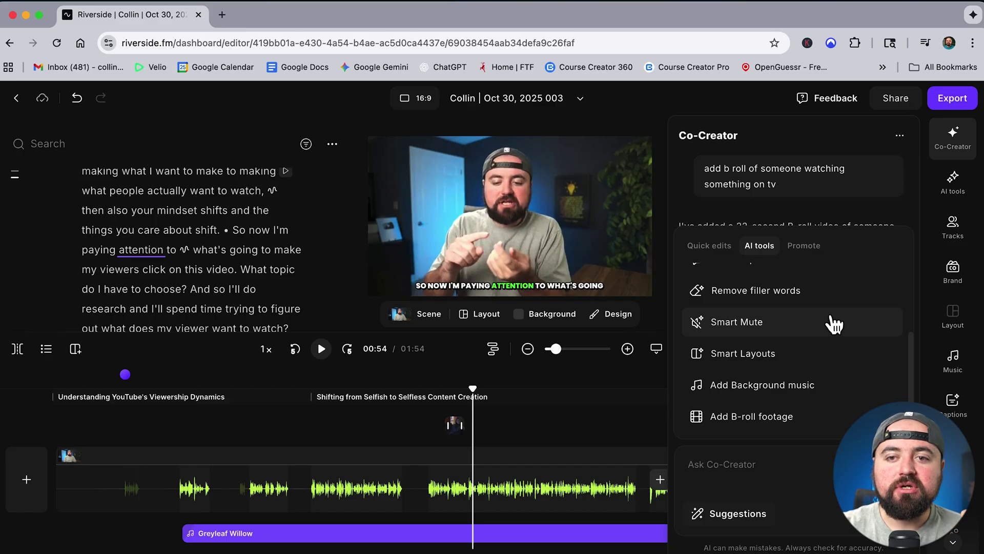
{"action": "left_click", "coordinate": [804, 246]}
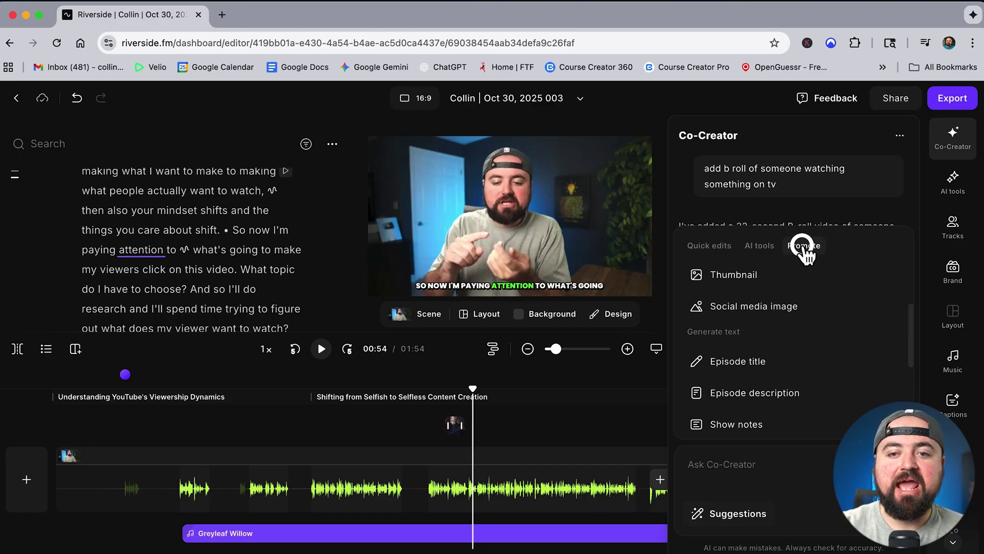
{"action": "scroll", "coordinate": [820, 409], "scroll_direction": "down", "scroll_amount": 1}
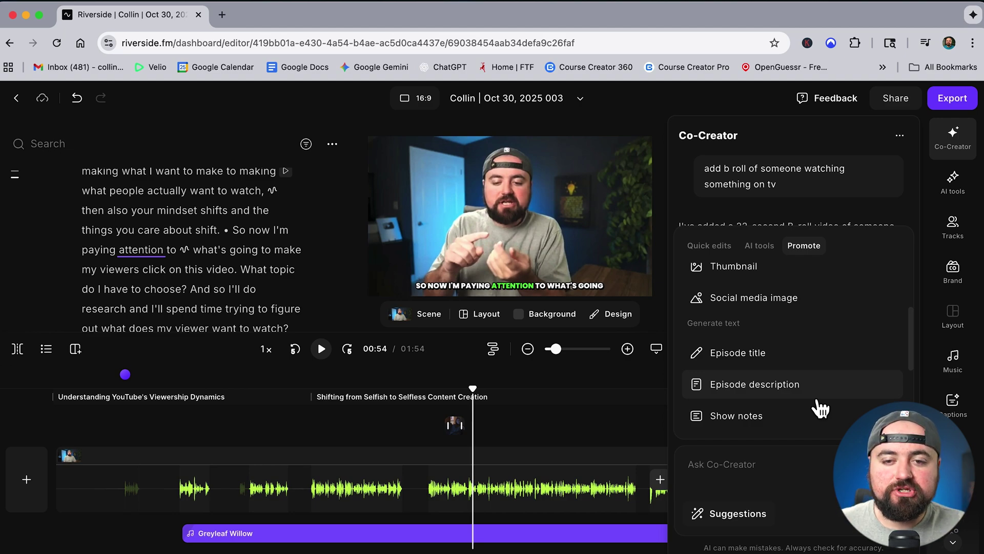
{"action": "scroll", "coordinate": [813, 362], "scroll_direction": "down", "scroll_amount": 5}
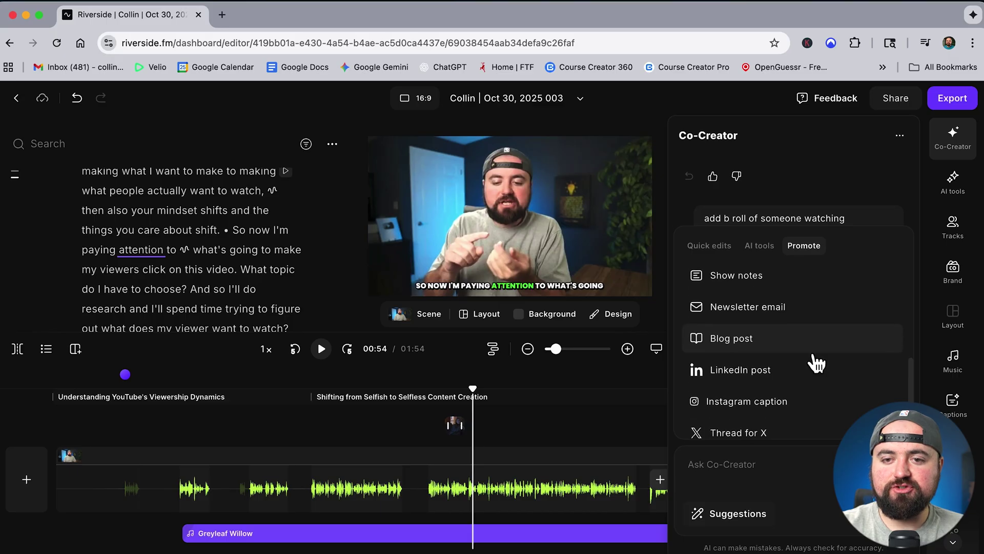
Generate a LinkedIn post titled 'Unlocking YouTube Success: A Personal Journey' with hashtags and review it.
{"action": "left_click", "coordinate": [754, 364]}
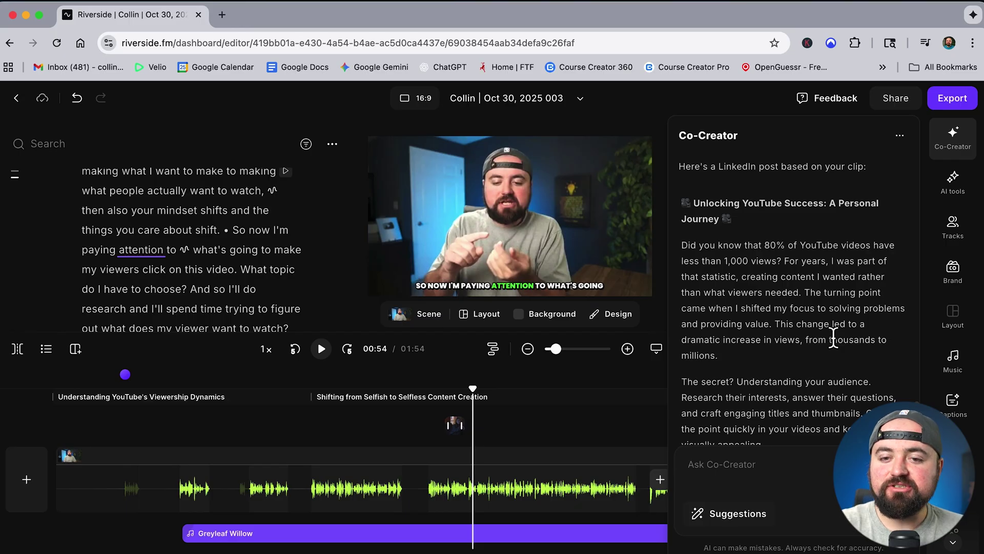
{"action": "scroll", "coordinate": [833, 338], "scroll_direction": "down", "scroll_amount": 5}
{"action": "scroll", "coordinate": [833, 339], "scroll_direction": "up", "scroll_amount": 3}
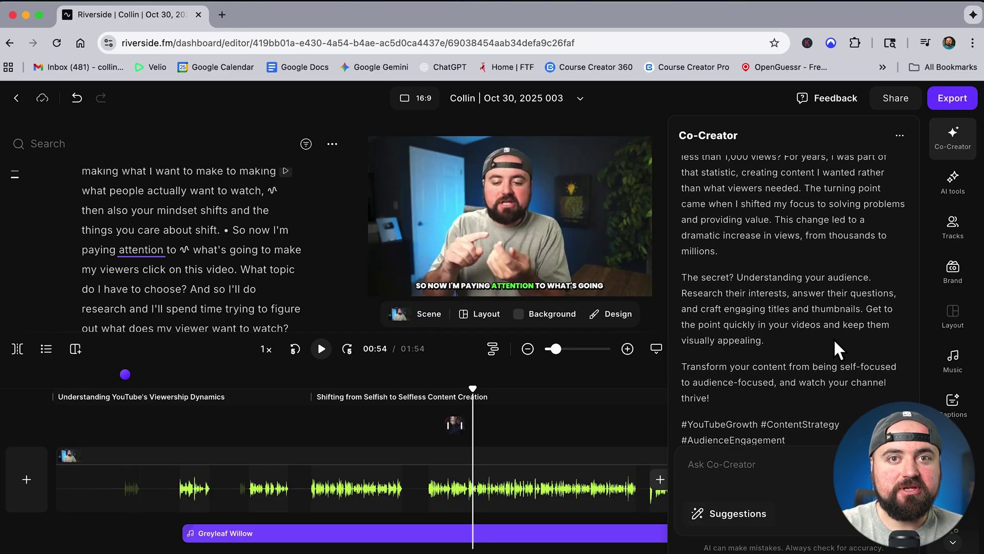
{"action": "scroll", "coordinate": [834, 341], "scroll_direction": "up", "scroll_amount": 3}
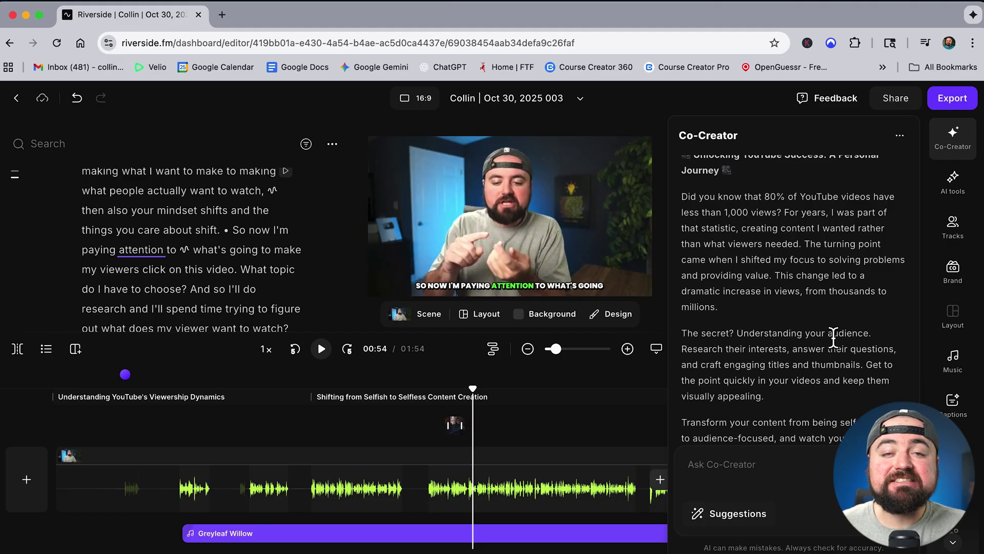
{"action": "scroll", "coordinate": [833, 338], "scroll_direction": "down", "scroll_amount": 8}
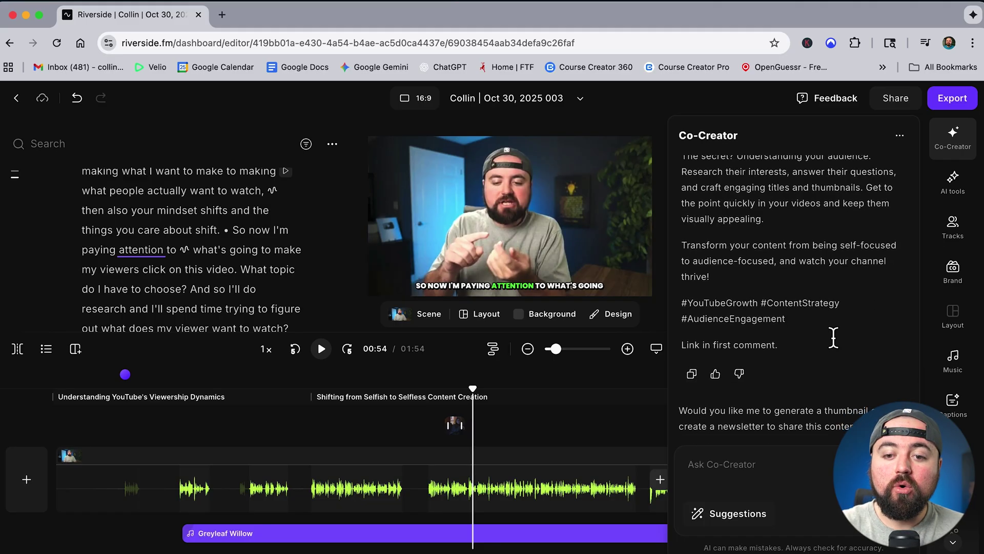
{"action": "left_click", "coordinate": [701, 515]}
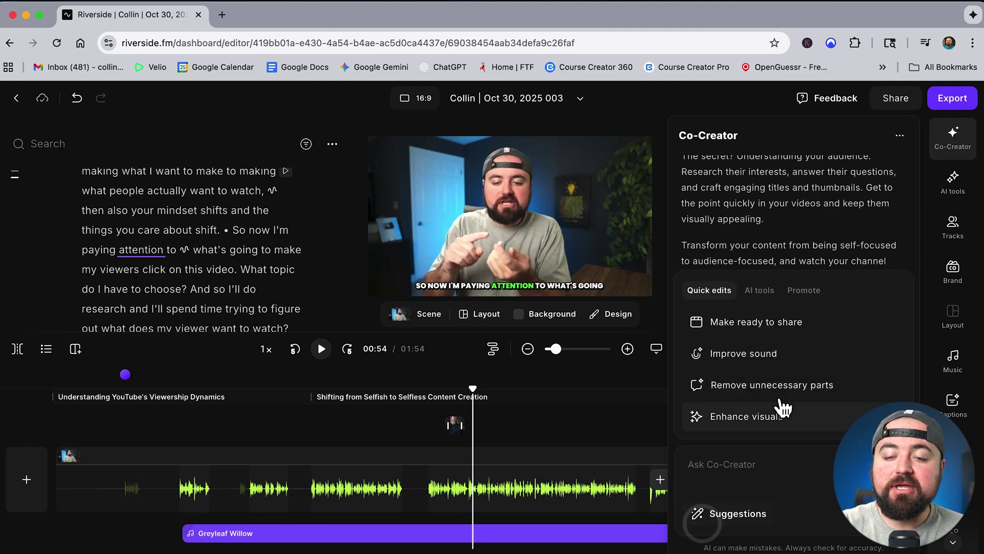
Generate a Newsletter email about getting YouTube views, then return to the project's Edits tab.
{"action": "left_click", "coordinate": [804, 290]}
{"action": "scroll", "coordinate": [820, 359], "scroll_direction": "down", "scroll_amount": 5}
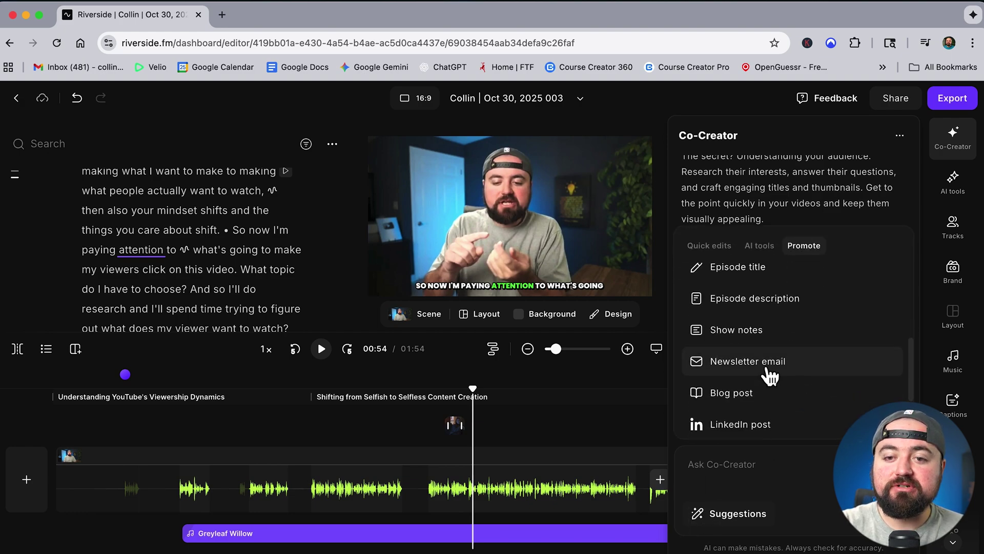
{"action": "left_click", "coordinate": [763, 362]}
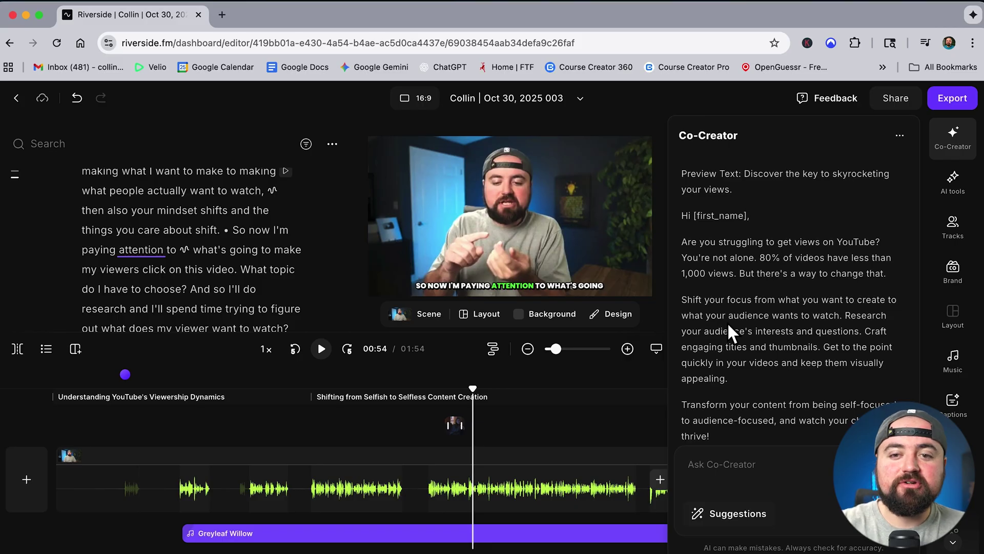
{"action": "scroll", "coordinate": [771, 245], "scroll_direction": "up", "scroll_amount": 5}
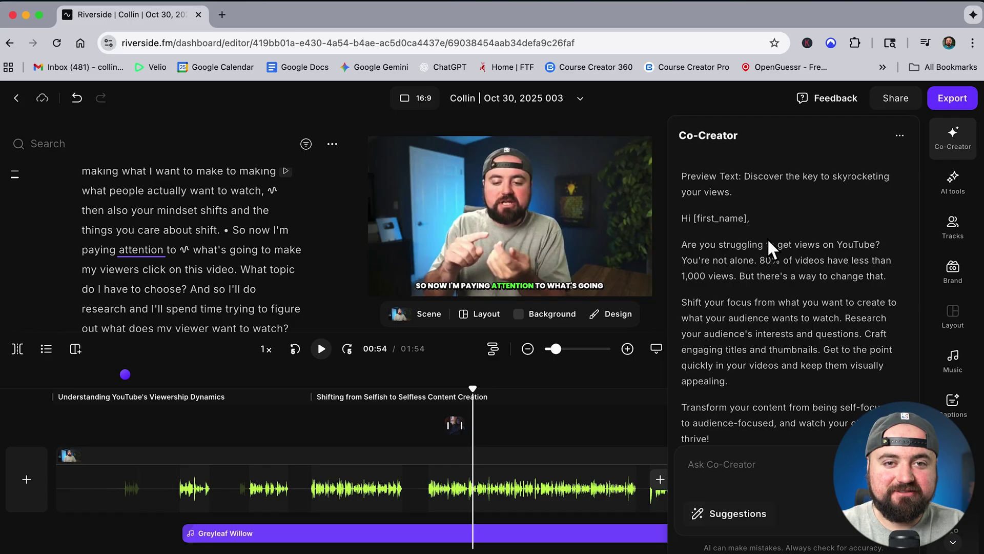
{"action": "left_click", "coordinate": [17, 98]}
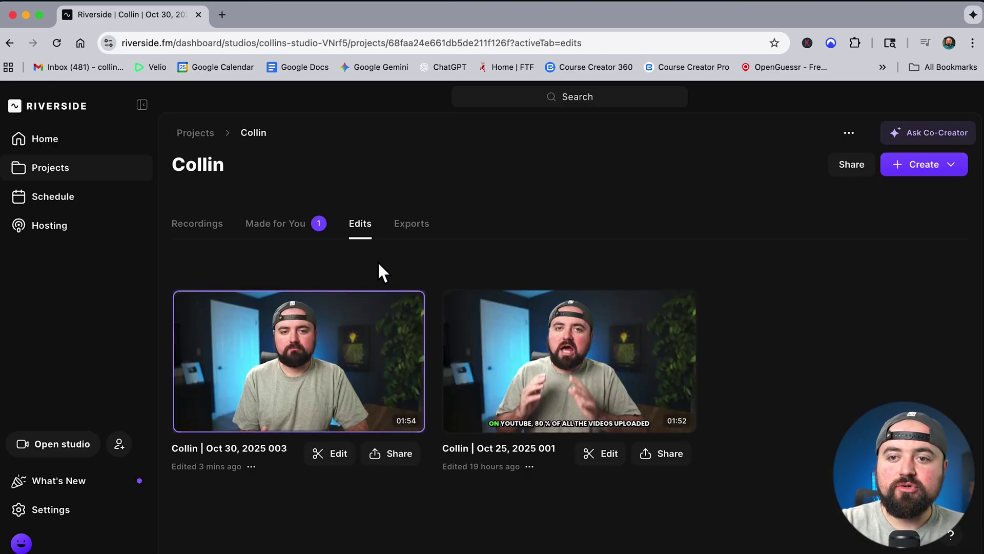
Generate 9:16 Magic Clips with default settings, producing the 01:02 'Shift to Viewer-Centric Content' clip.
{"action": "left_click", "coordinate": [946, 169]}
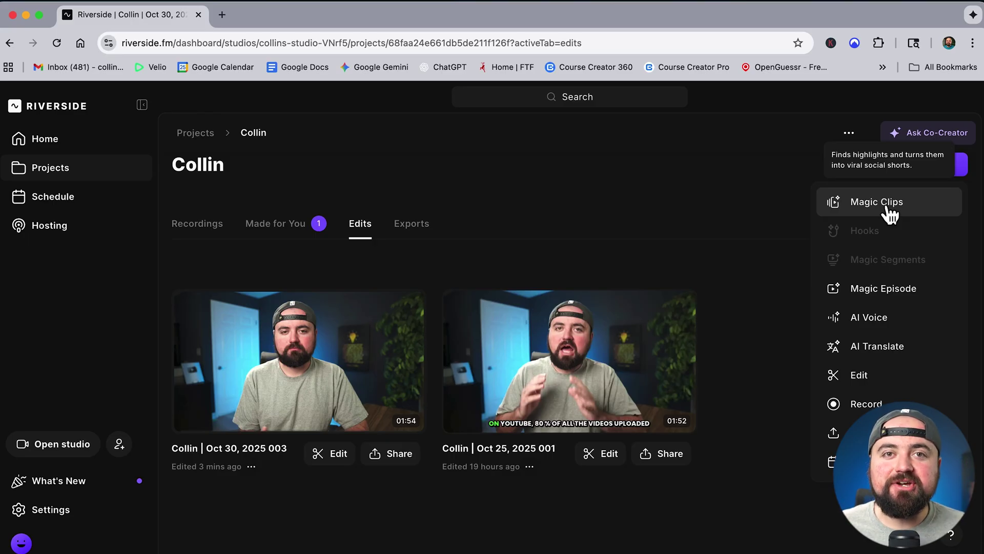
{"action": "left_click", "coordinate": [889, 204]}
{"action": "scroll", "coordinate": [625, 405], "scroll_direction": "down", "scroll_amount": 2}
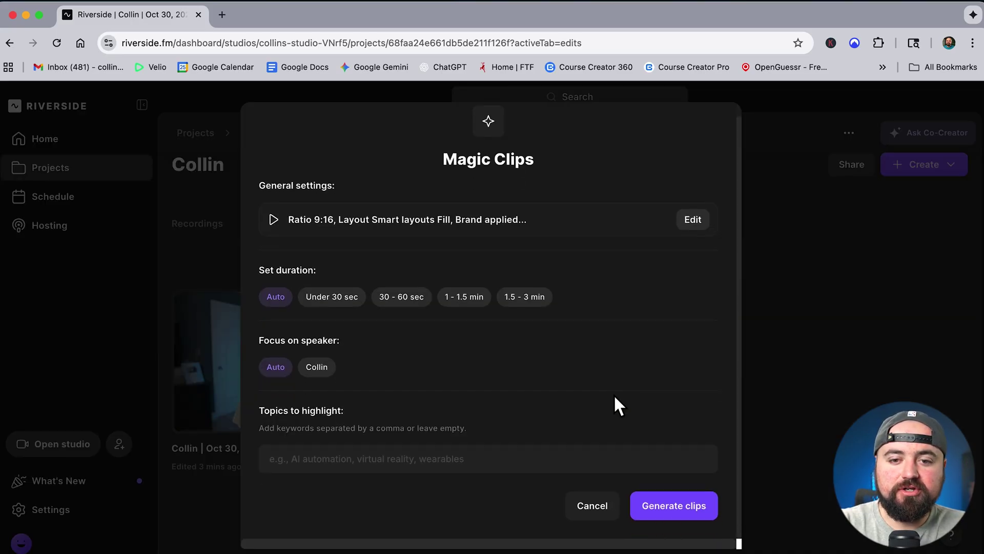
{"action": "left_click", "coordinate": [670, 505]}
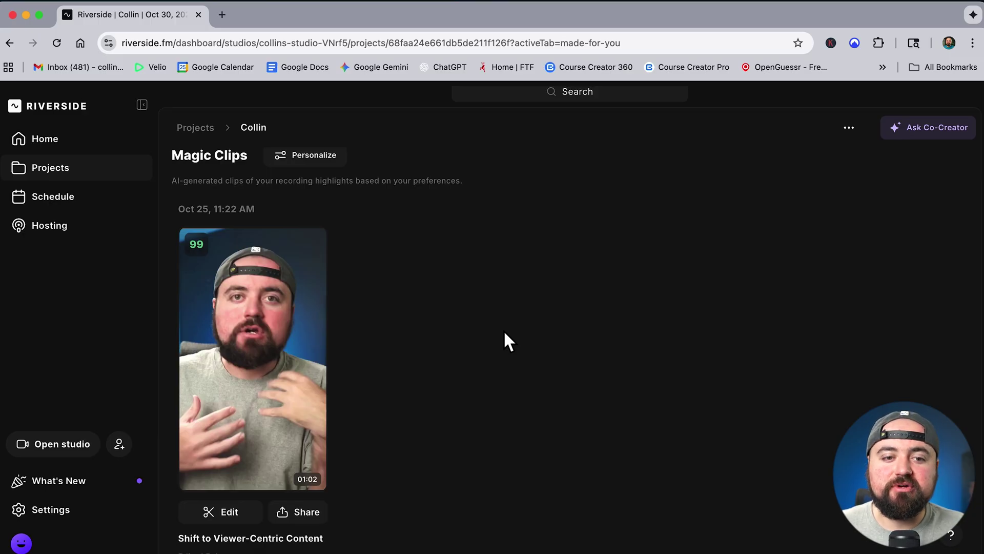
Preview the 'Shift to Viewer-Centric Content' clip and open it in the 9:16 editor.
{"action": "mouse_move", "coordinate": [314, 437]}
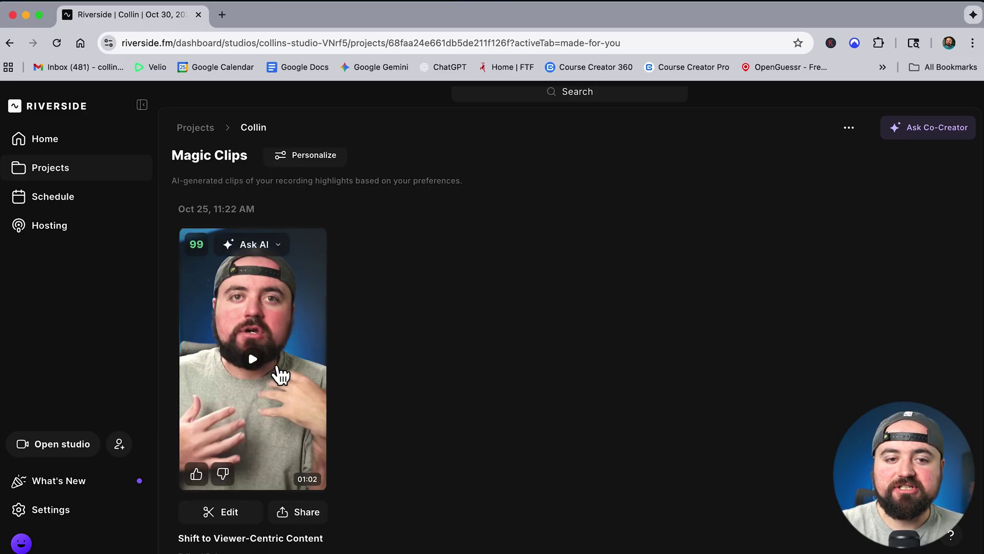
{"action": "left_click", "coordinate": [252, 364]}
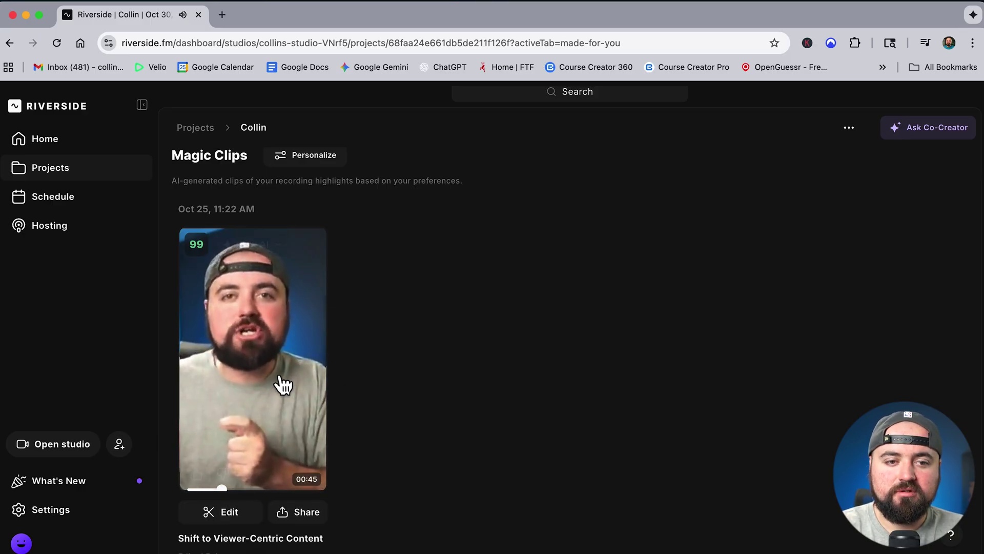
{"action": "mouse_move", "coordinate": [249, 367]}
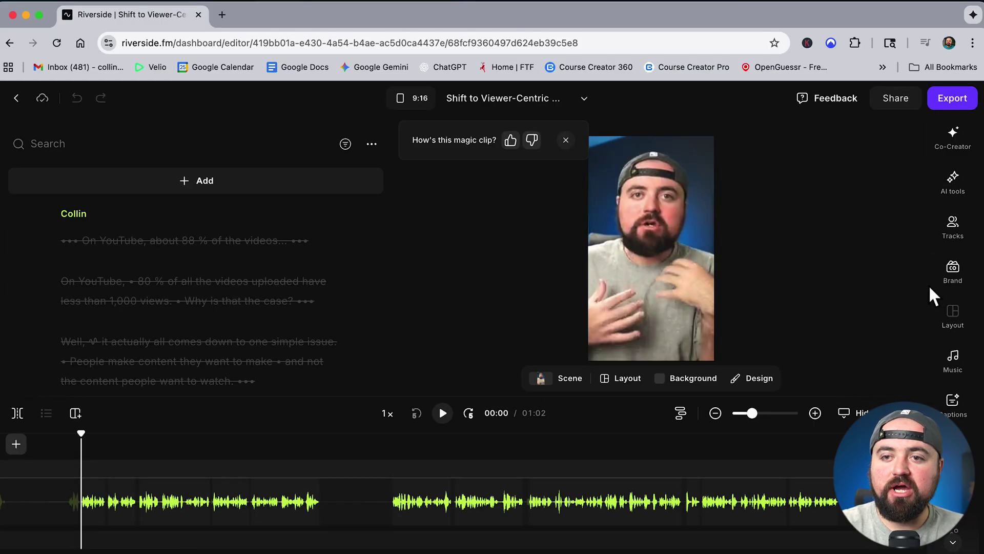
Ask Co-Creator to 'add captions' to the Magic Clip.
{"action": "left_click", "coordinate": [953, 134]}
{"action": "left_click", "coordinate": [749, 465]}
{"action": "type", "text": "a"}
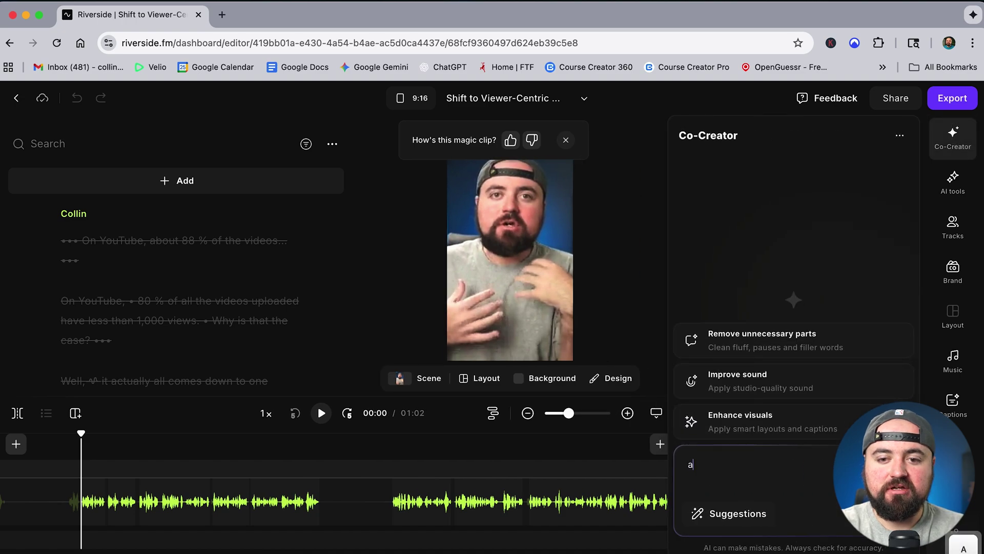
{"action": "type", "text": "dd captions"}
{"action": "key", "text": "Return"}
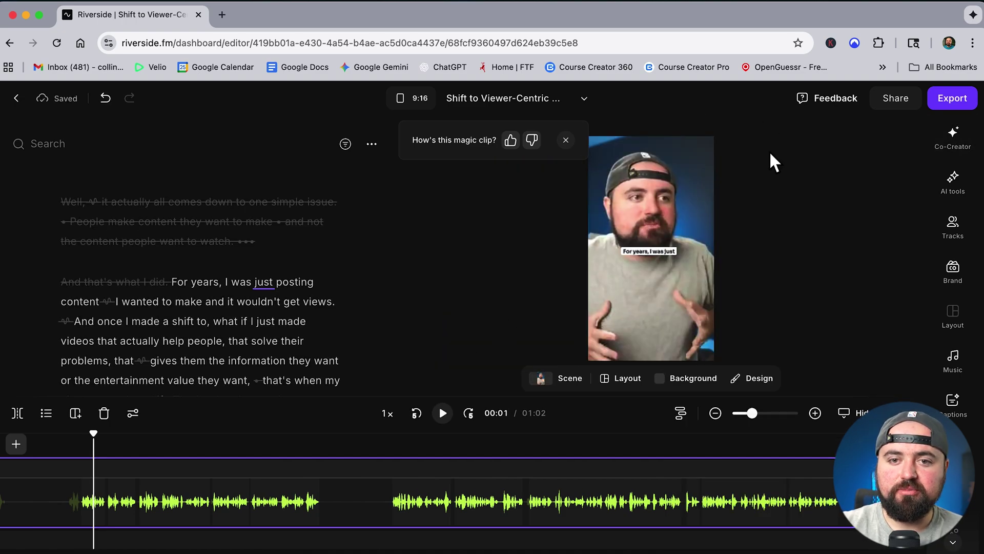
Drag the captions lower on the video and play the clip to check them.
{"action": "left_click", "coordinate": [638, 249]}
{"action": "left_click_drag", "start_coordinate": [639, 250], "coordinate": [621, 319]}
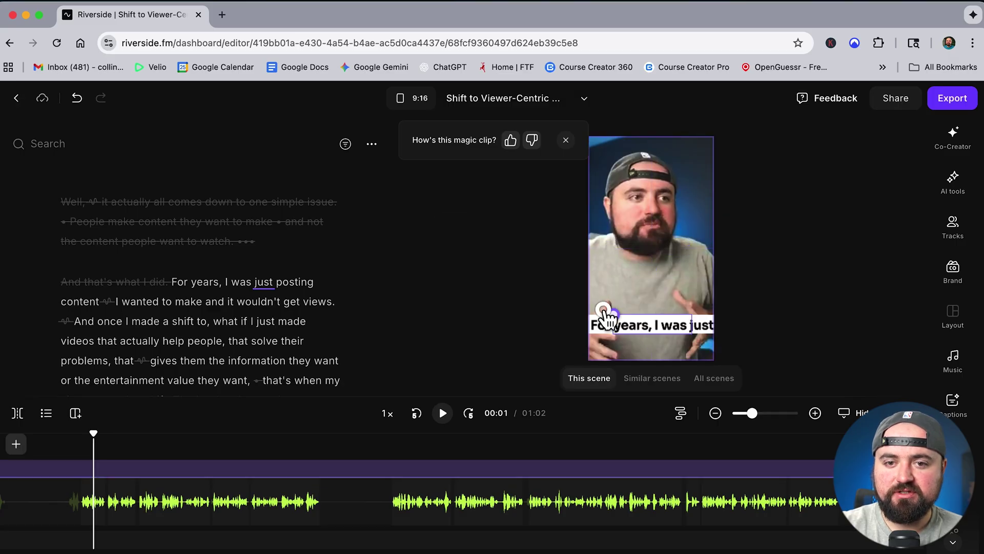
{"action": "left_click", "coordinate": [349, 395]}
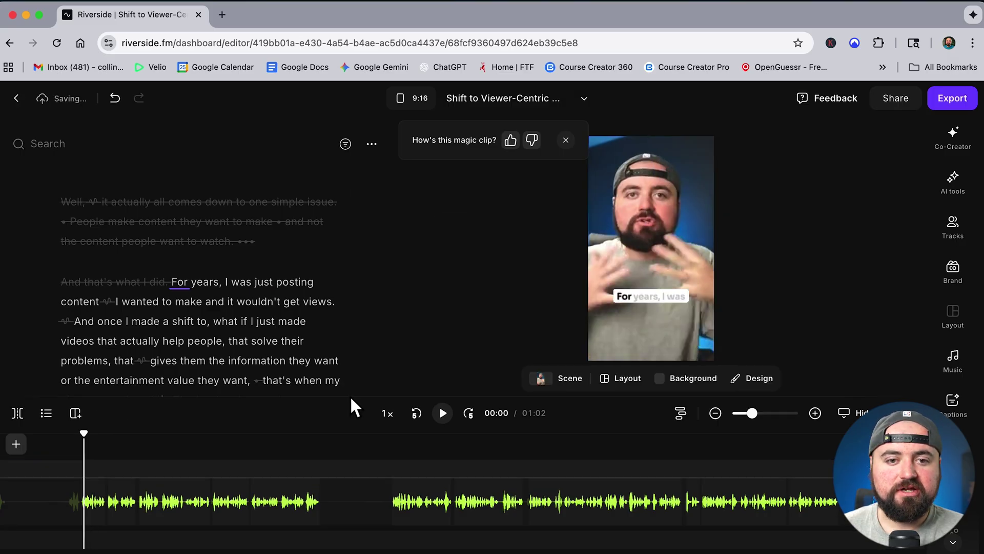
{"action": "left_click", "coordinate": [444, 414]}
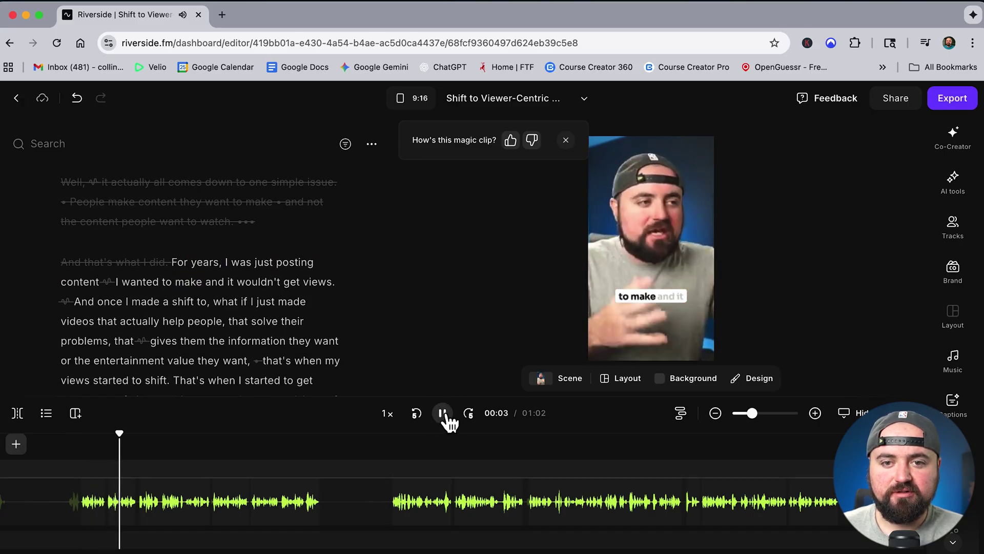
{"action": "left_click", "coordinate": [445, 413]}
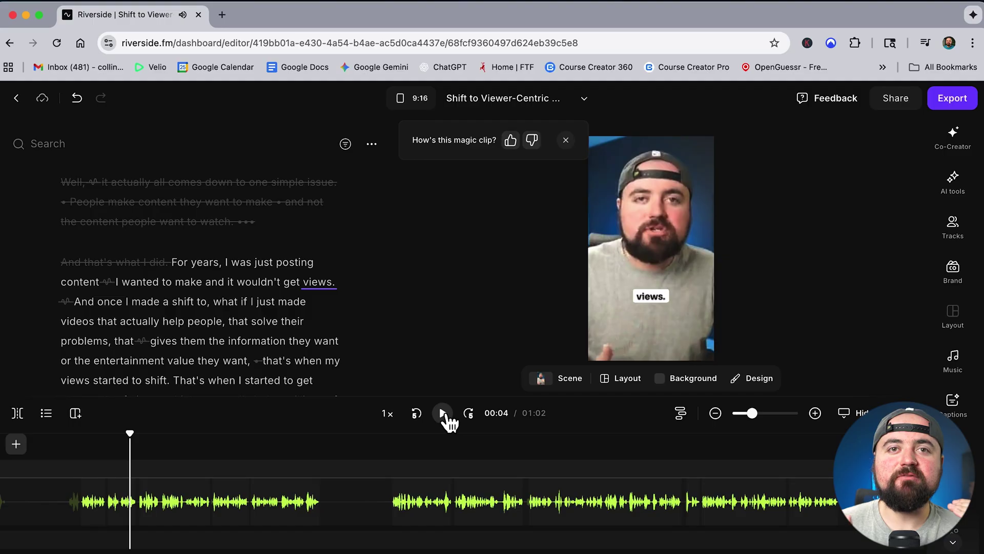